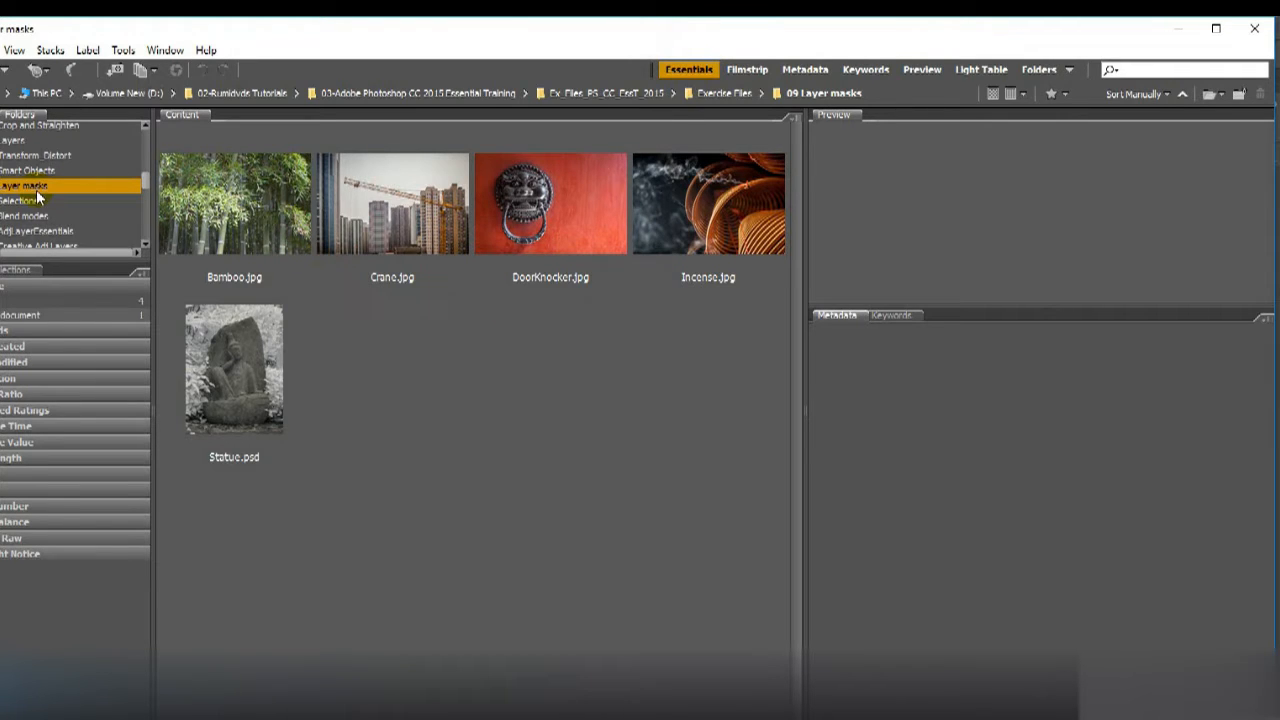
Select DoorKnocker.jpg and Incense.jpg in the 09 Layer masks folder and load both files into Photoshop layers
{"action": "left_click_drag", "start_coordinate": [506, 323], "coordinate": [691, 246]}
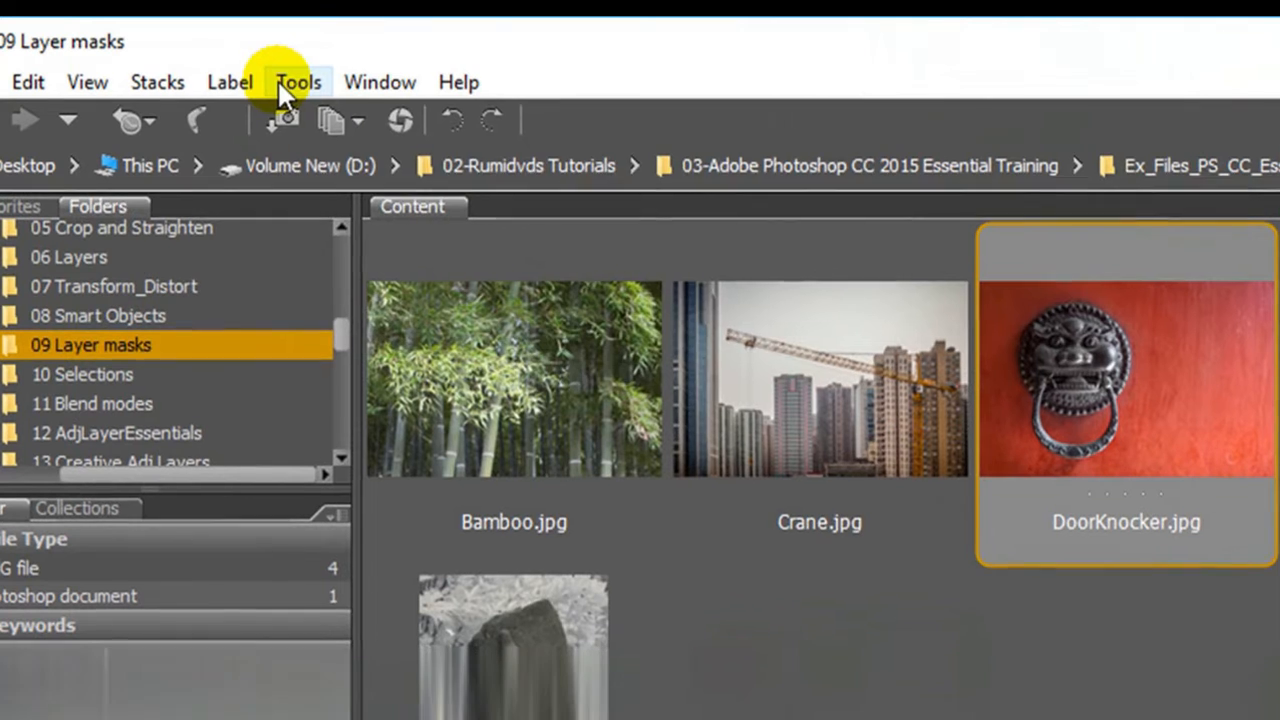
{"action": "left_click", "coordinate": [273, 80]}
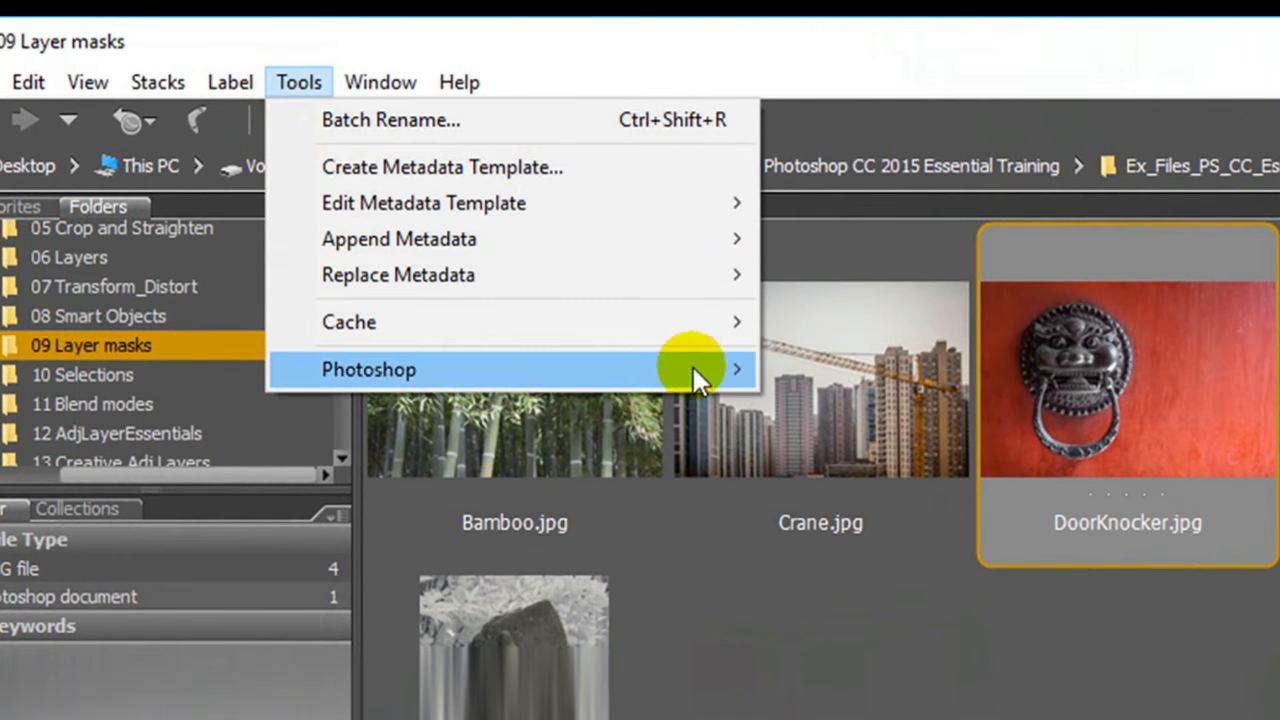
{"action": "mouse_move", "coordinate": [718, 381]}
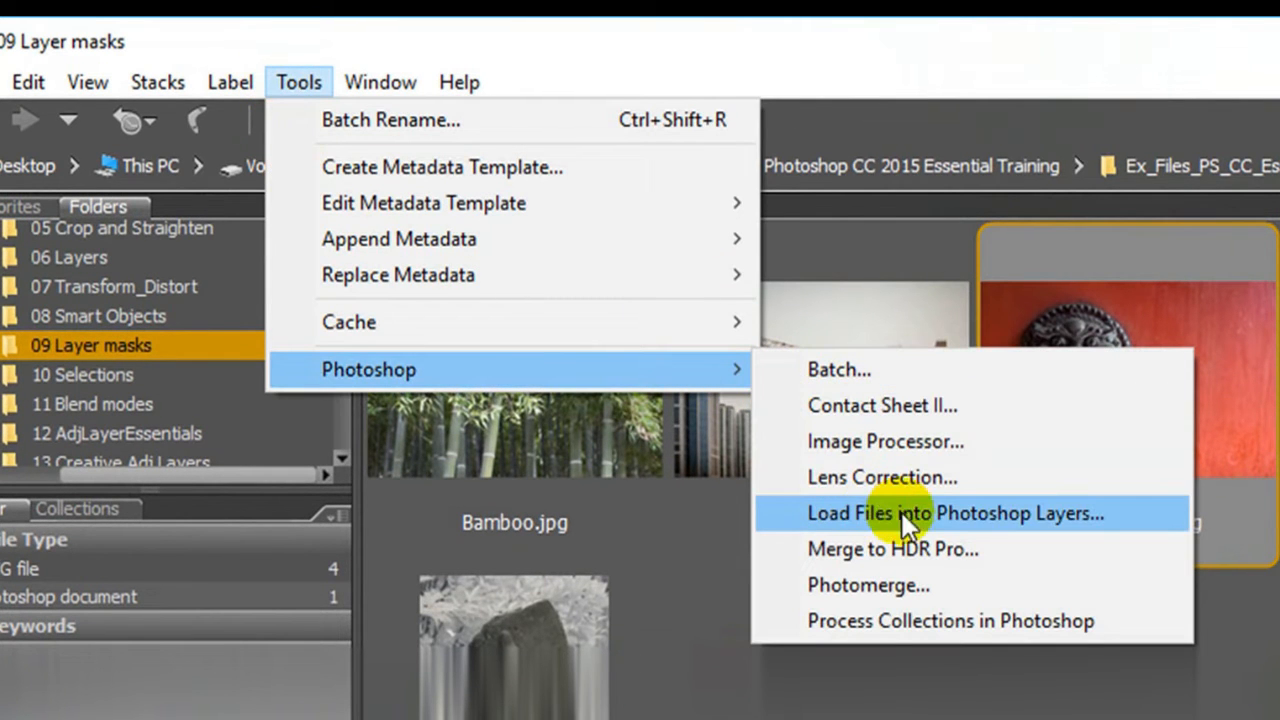
{"action": "left_click", "coordinate": [697, 386]}
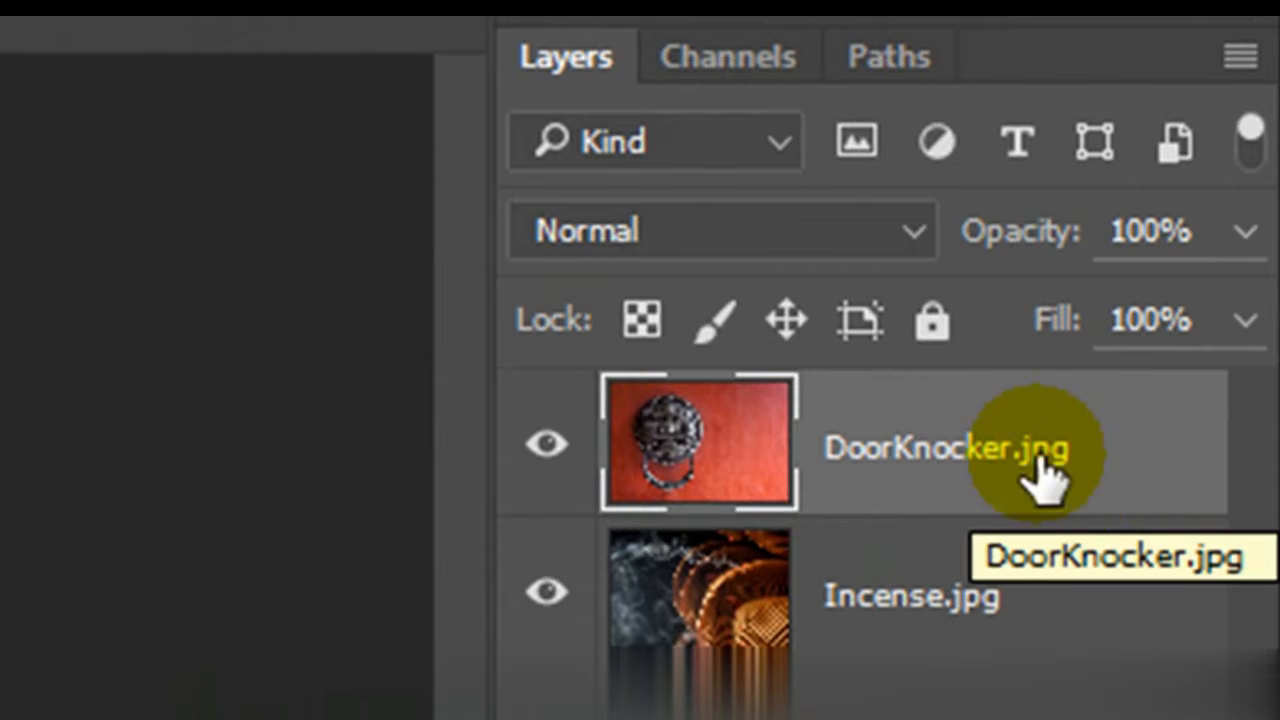
Move the DoorKnocker.jpg layer below Incense.jpg and add a white layer mask to the Incense.jpg layer
{"action": "left_click_drag", "start_coordinate": [1172, 432], "coordinate": [1143, 634]}
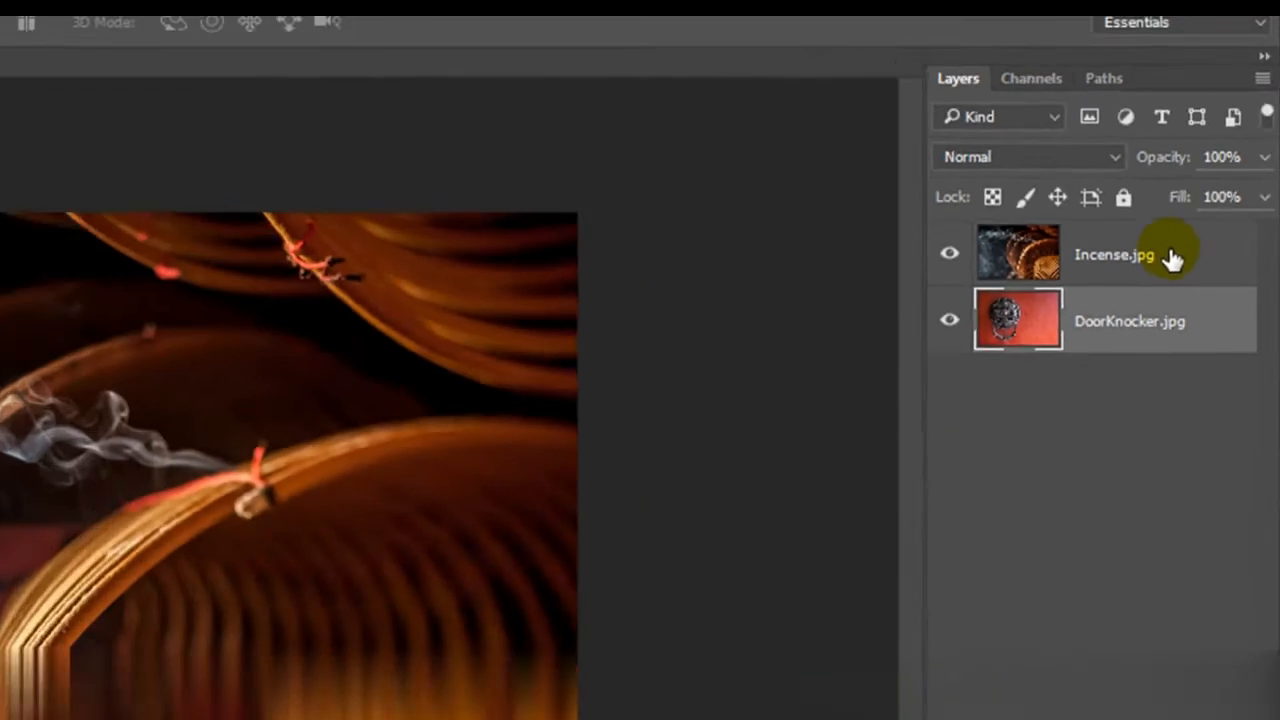
{"action": "left_click", "coordinate": [1080, 395]}
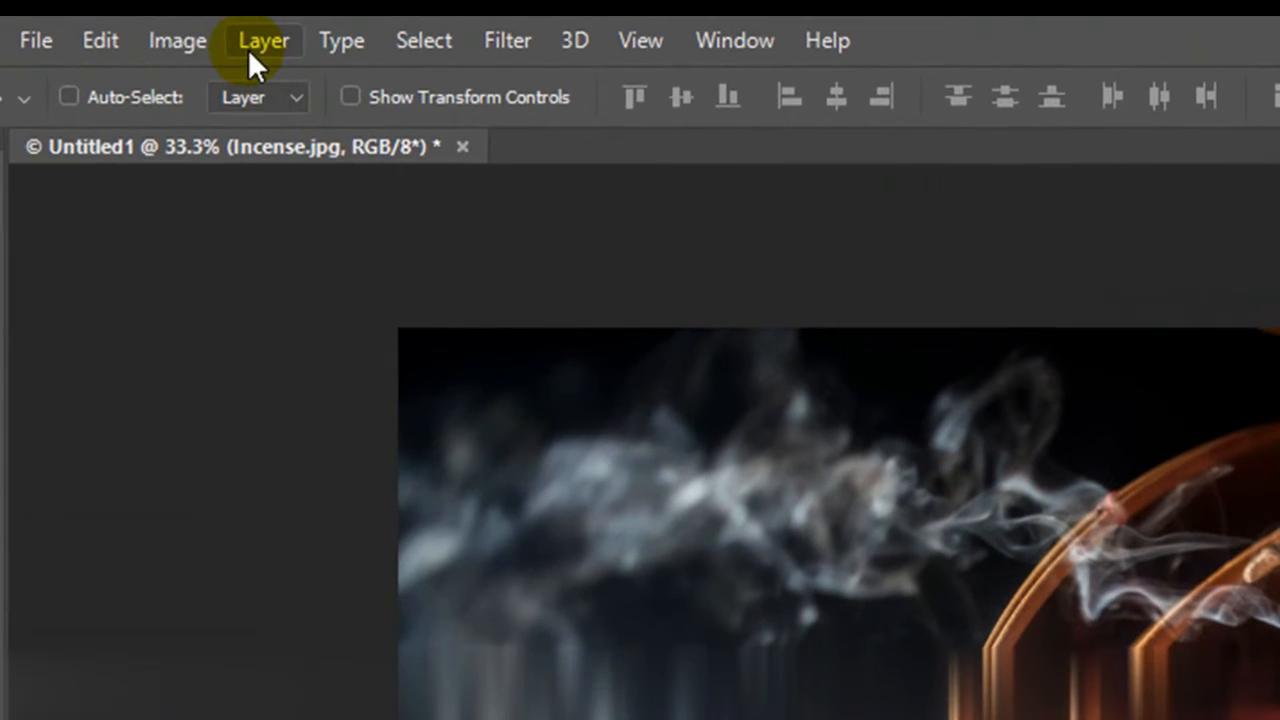
{"action": "left_click", "coordinate": [89, 27]}
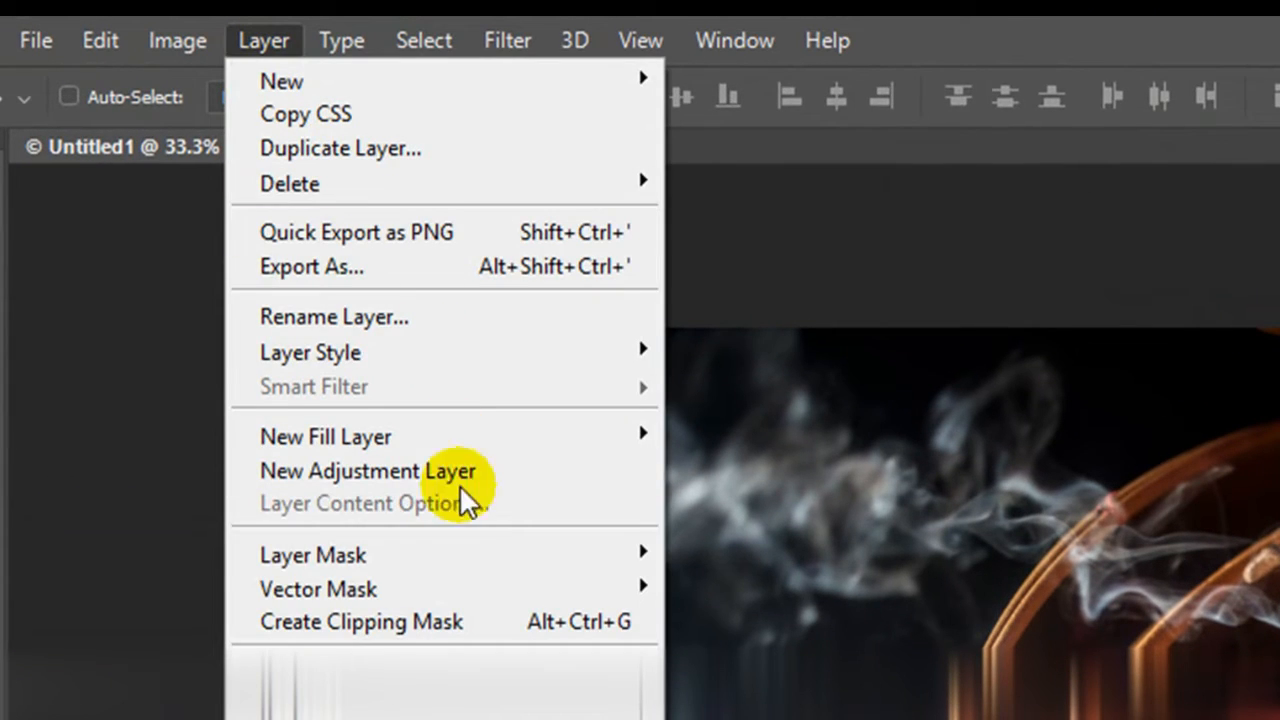
{"action": "mouse_move", "coordinate": [492, 558]}
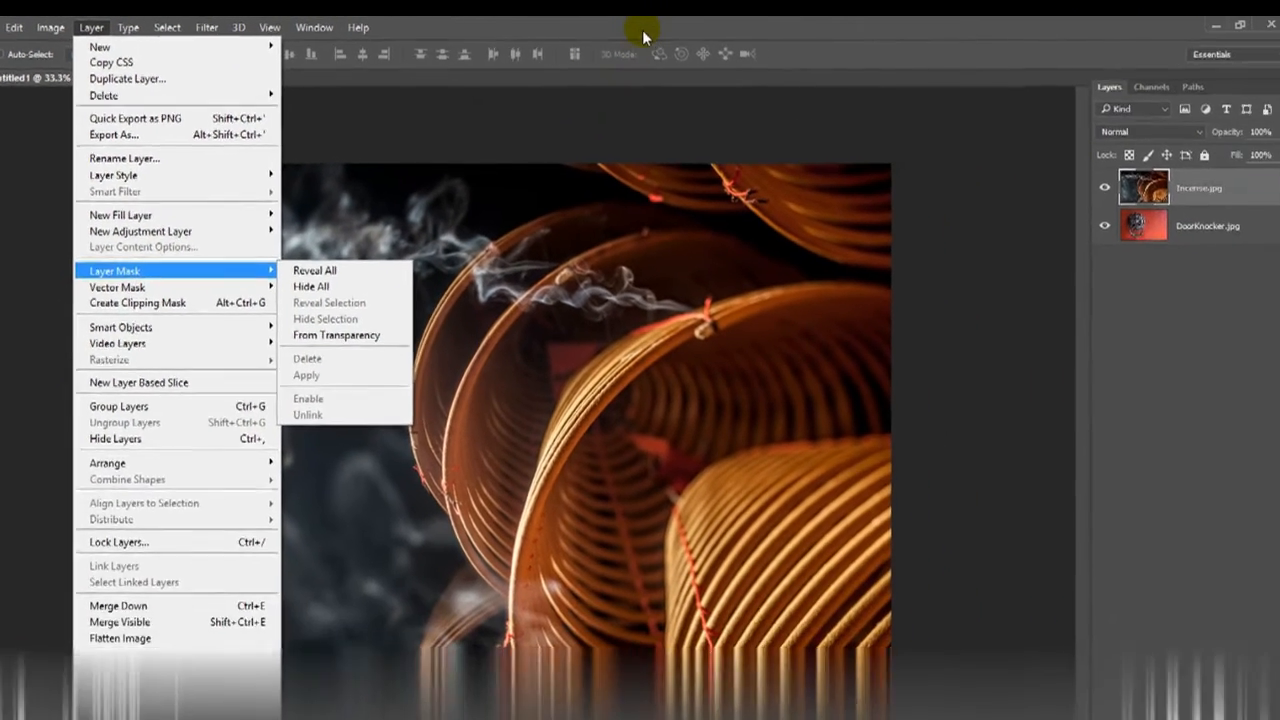
{"action": "left_click", "coordinate": [813, 34]}
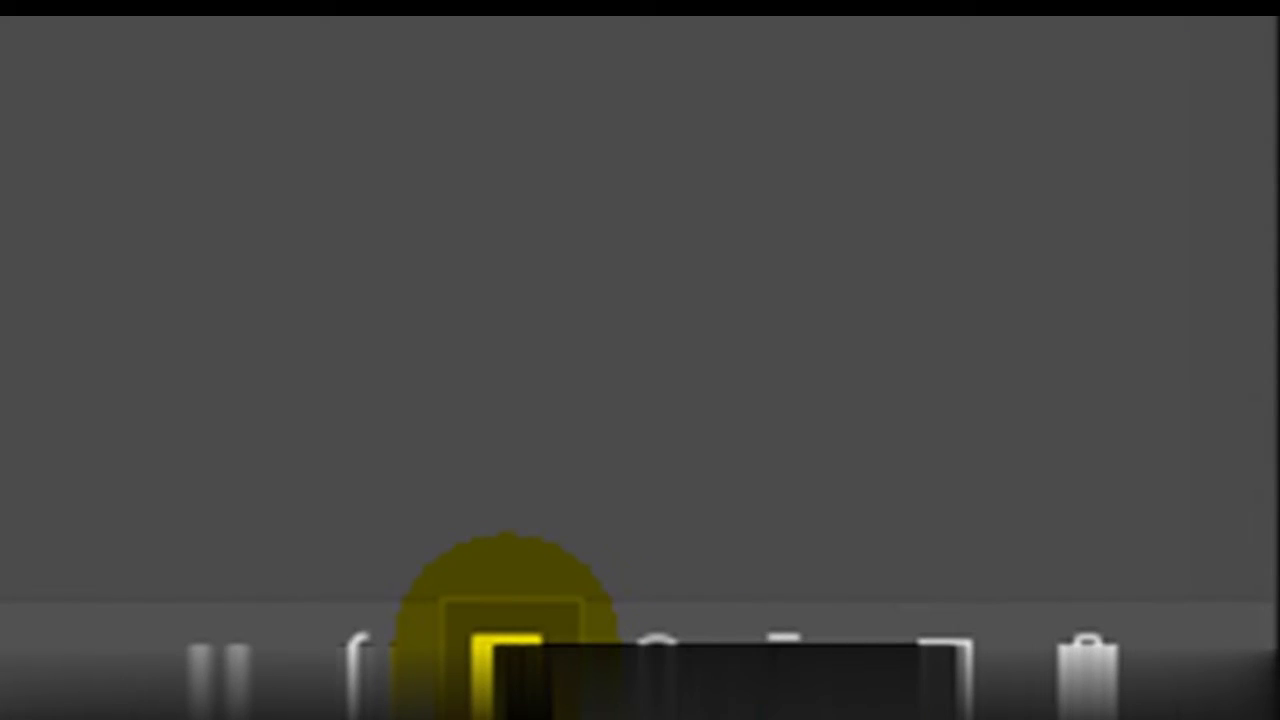
{"action": "left_click", "coordinate": [507, 660]}
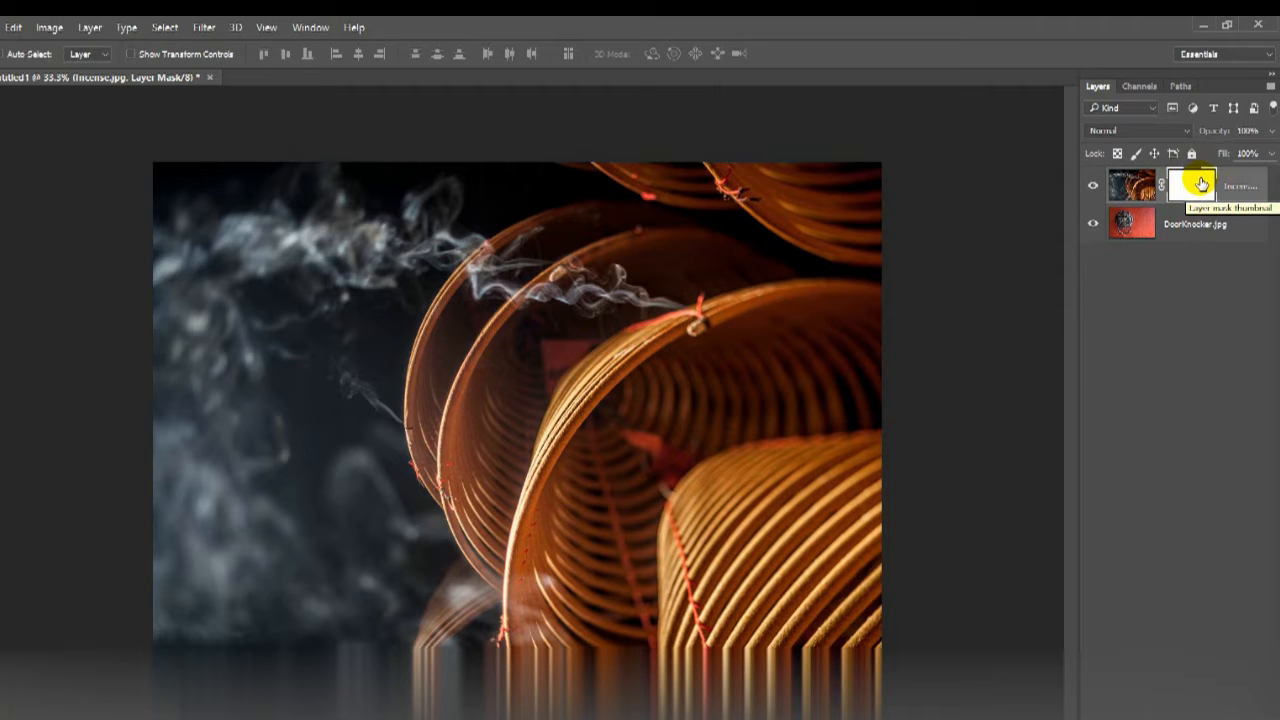
Target the Incense.jpg layer mask and reset the Gradient tool, using the Linear Gradient style
{"action": "left_click", "coordinate": [1196, 183]}
{"action": "left_click", "coordinate": [1158, 230]}
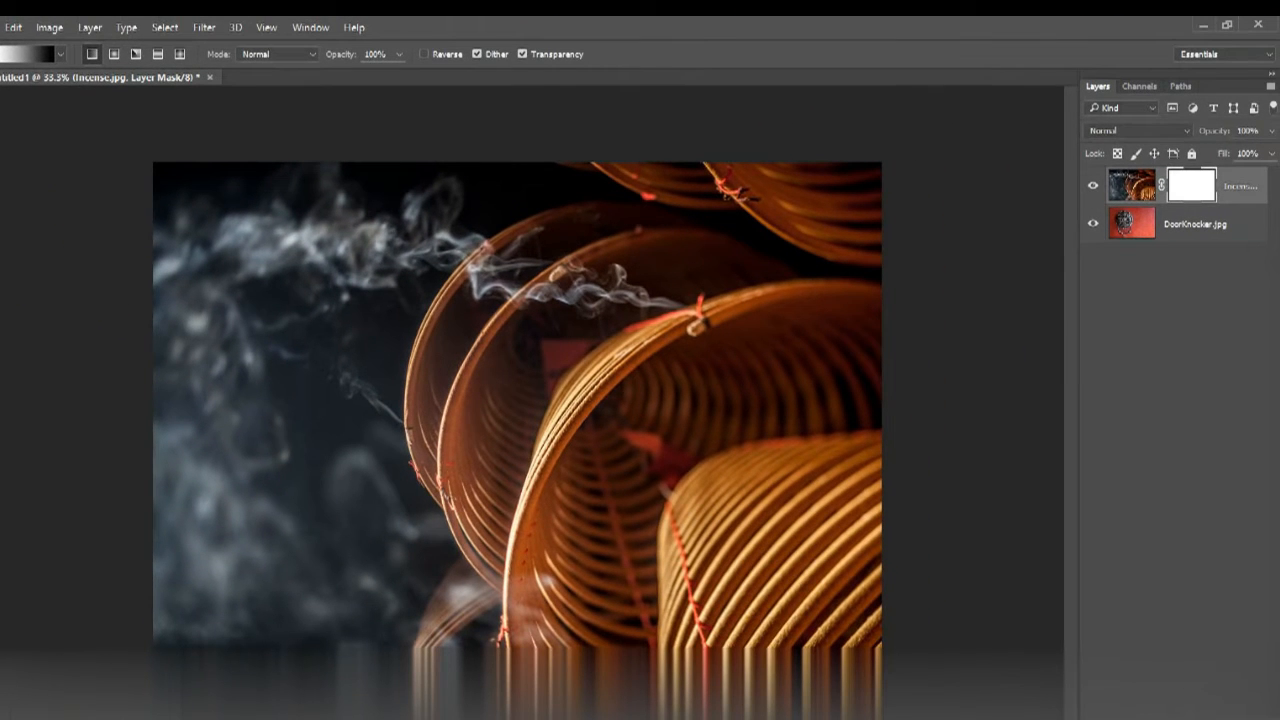
{"action": "left_click", "coordinate": [90, 55]}
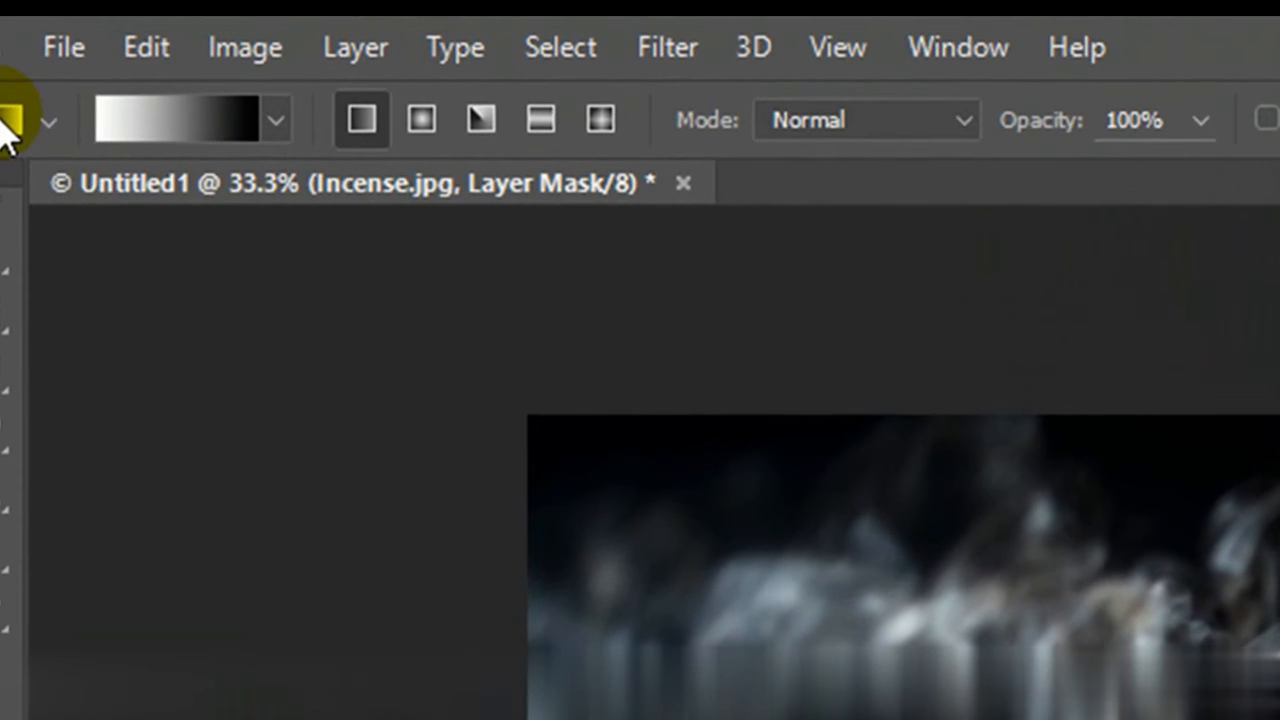
{"action": "right_click", "coordinate": [8, 122]}
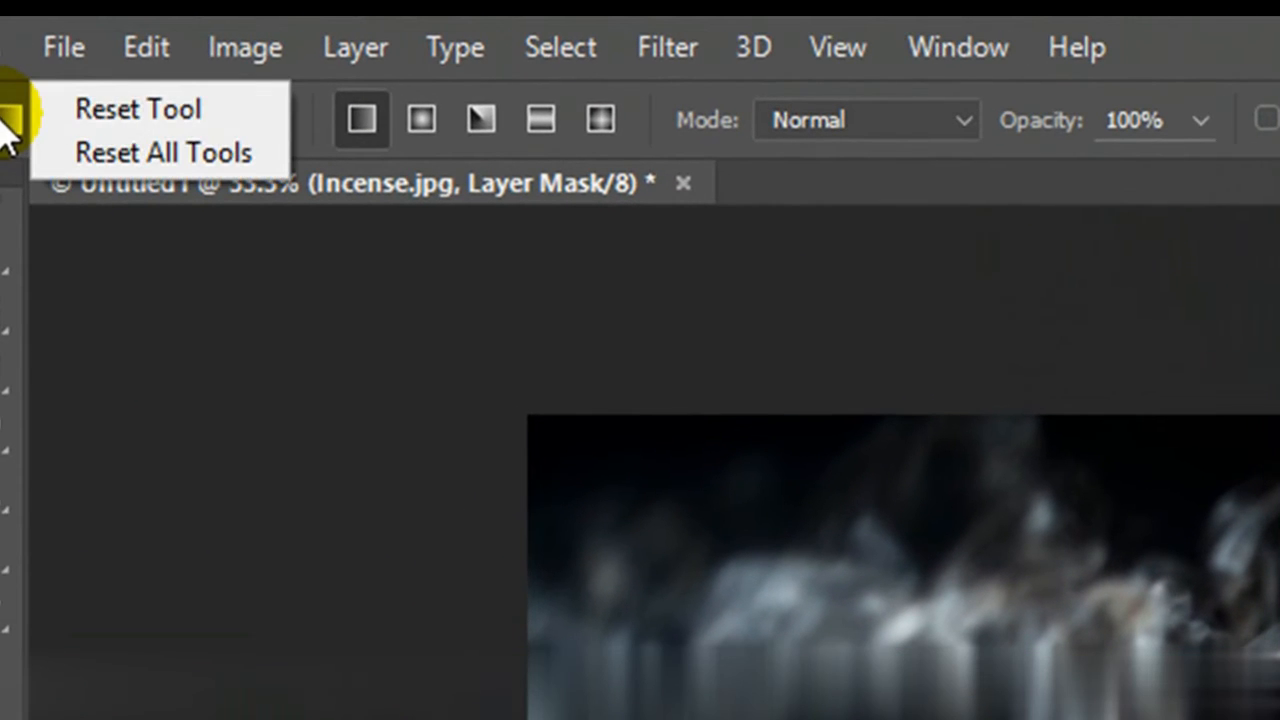
{"action": "left_click", "coordinate": [69, 107]}
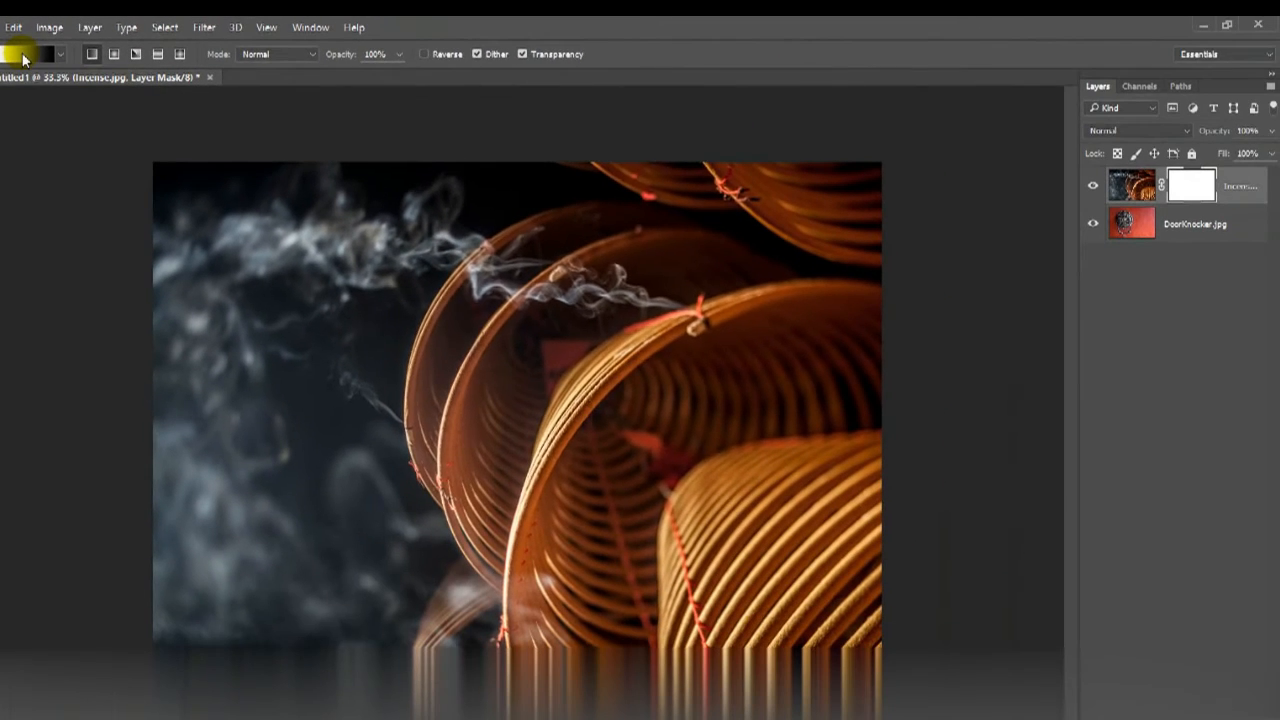
{"action": "left_click", "coordinate": [114, 93]}
{"action": "left_click_drag", "start_coordinate": [565, 135], "coordinate": [522, 131]}
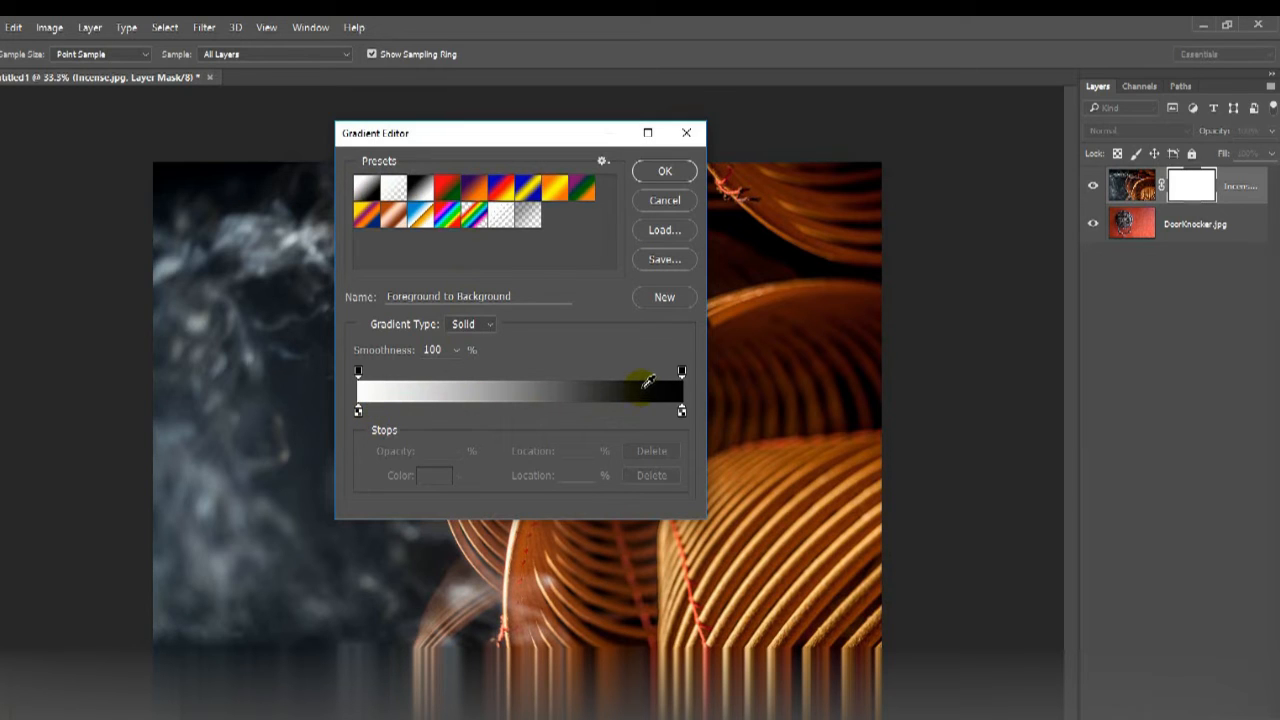
{"action": "left_click", "coordinate": [650, 202]}
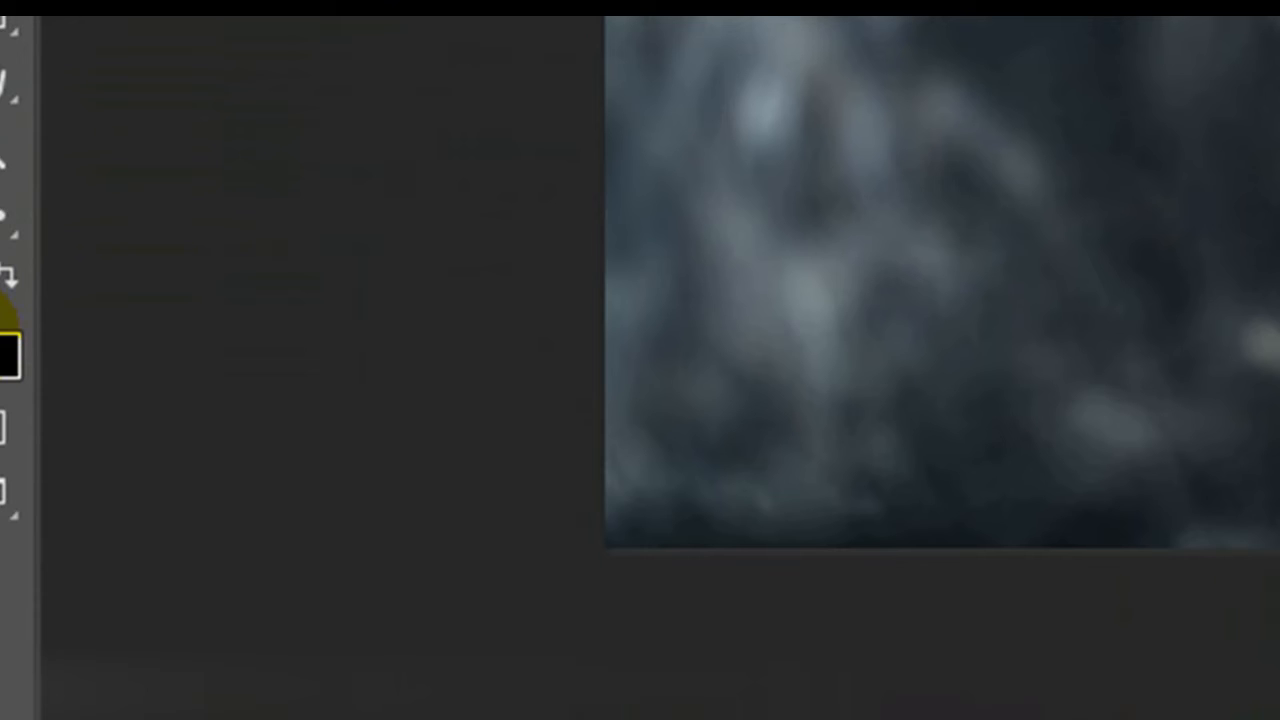
Swap the foreground and background colors and restore white as the foreground
{"action": "left_click", "coordinate": [5, 345]}
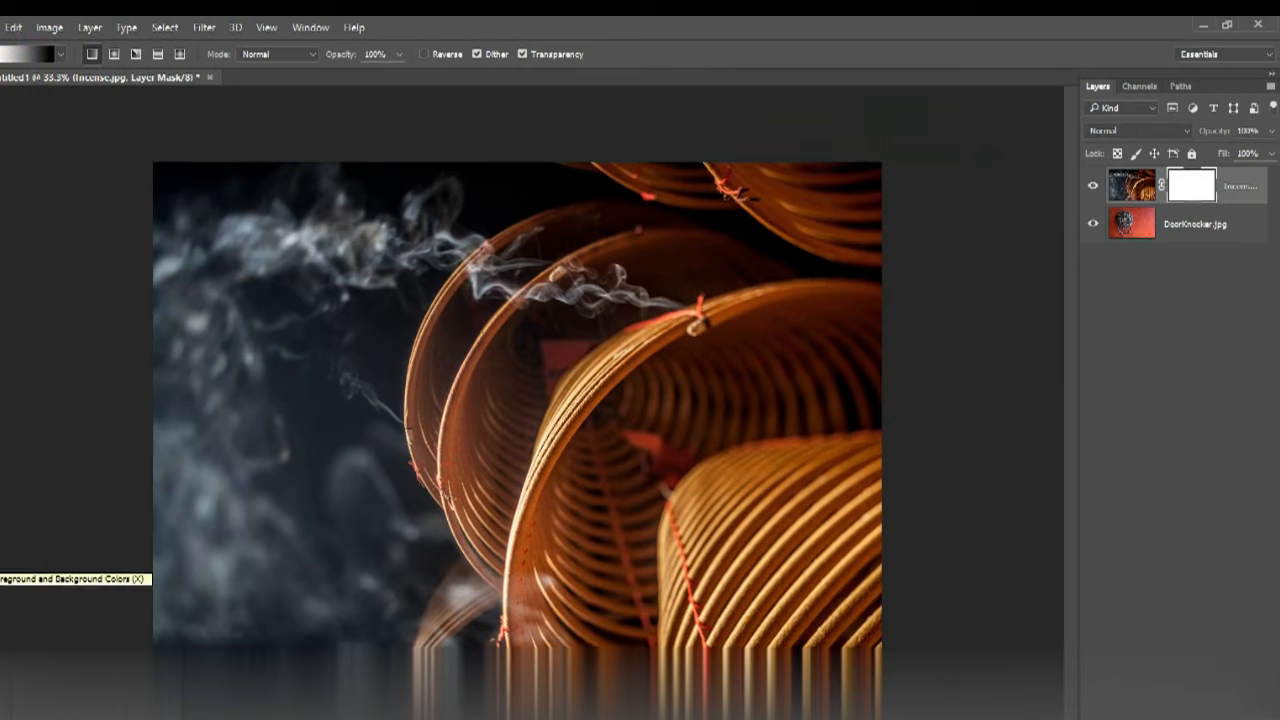
{"action": "key", "text": "x"}
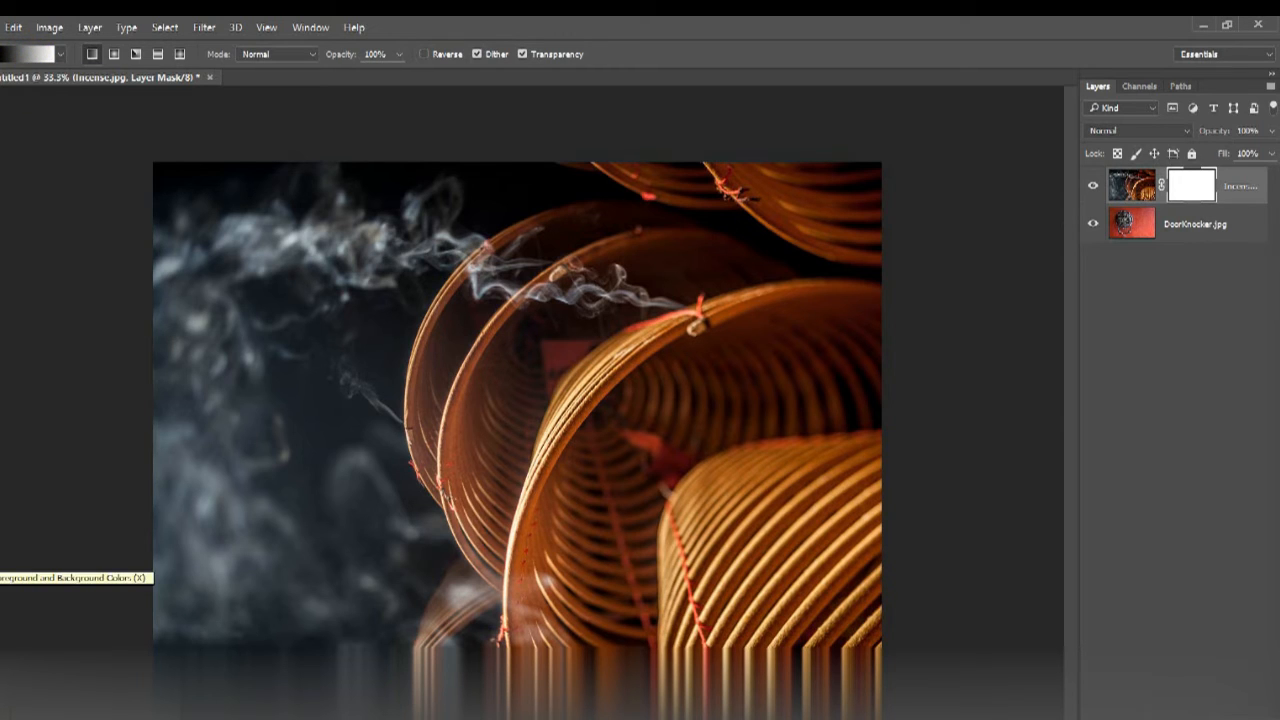
{"action": "key", "text": "x"}
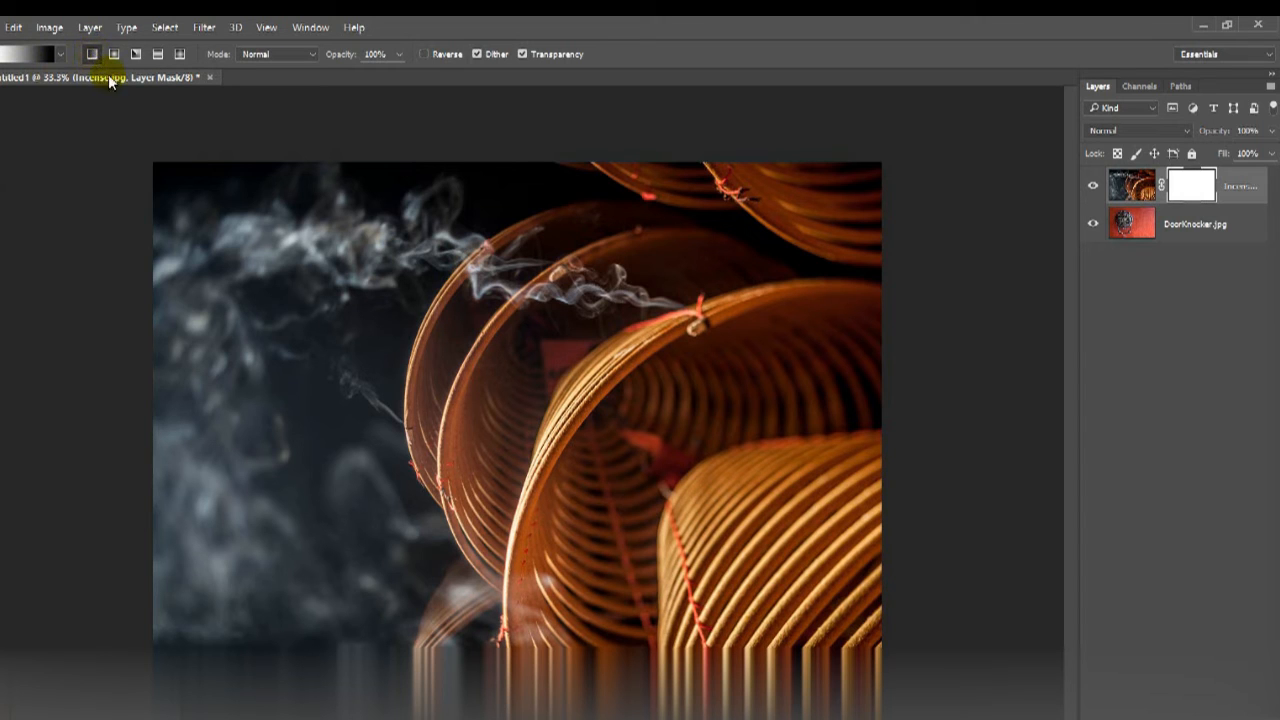
Draw a horizontal white-to-black linear gradient on the Incense.jpg mask from the image's right edge to the door knocker, and view the mask alone
{"action": "left_click_drag", "start_coordinate": [851, 418], "coordinate": [605, 423]}
{"action": "left_click_drag", "start_coordinate": [605, 423], "coordinate": [370, 420]}
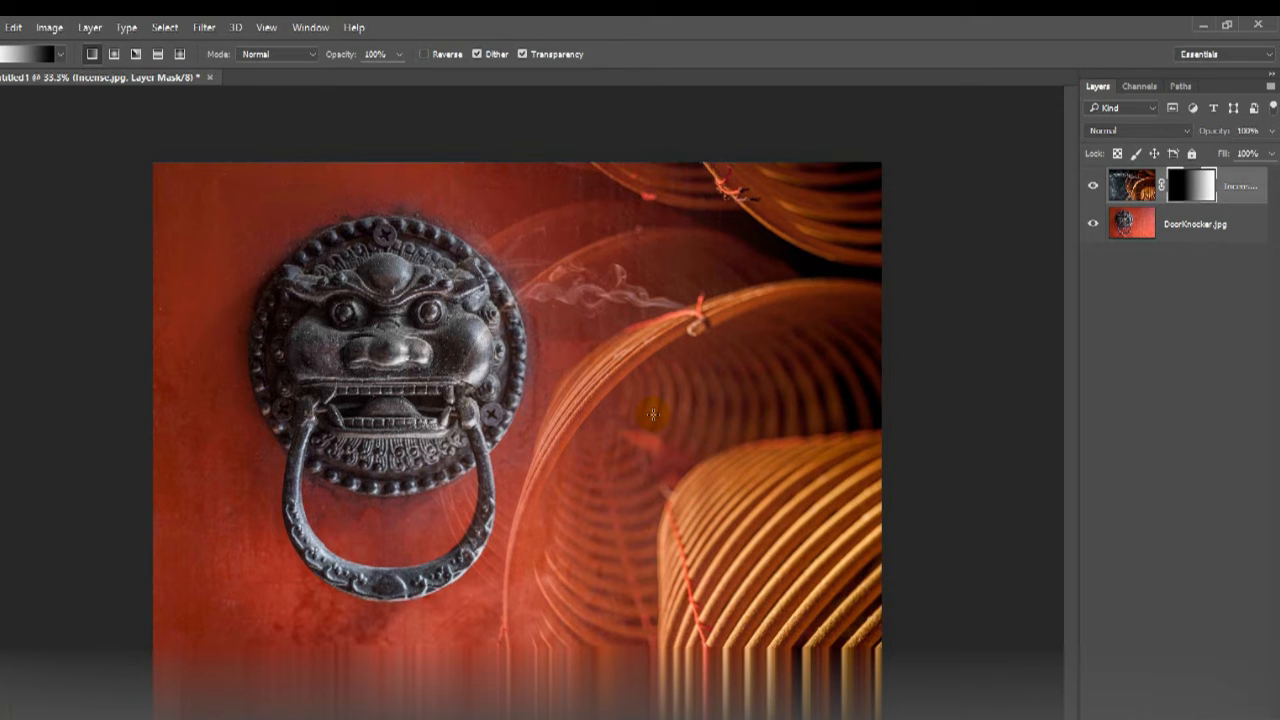
{"action": "left_click", "coordinate": [1201, 189], "text": "alt"}
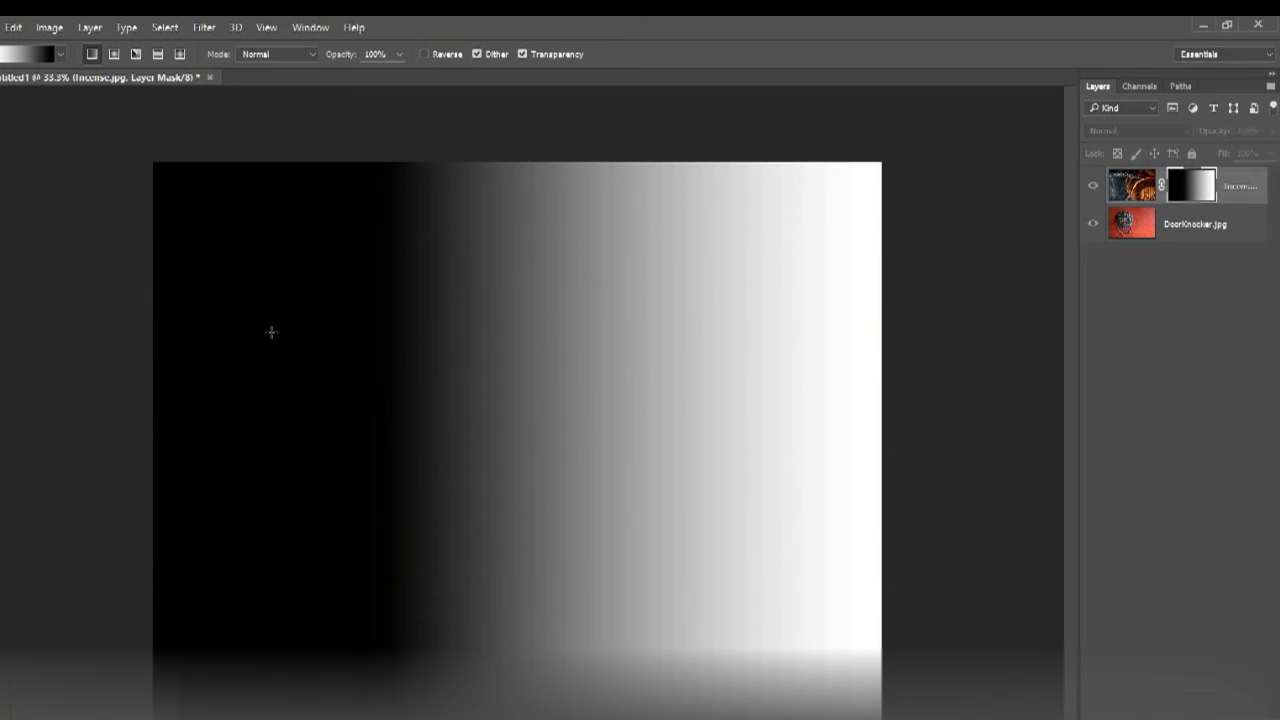
{"action": "left_click", "coordinate": [637, 260]}
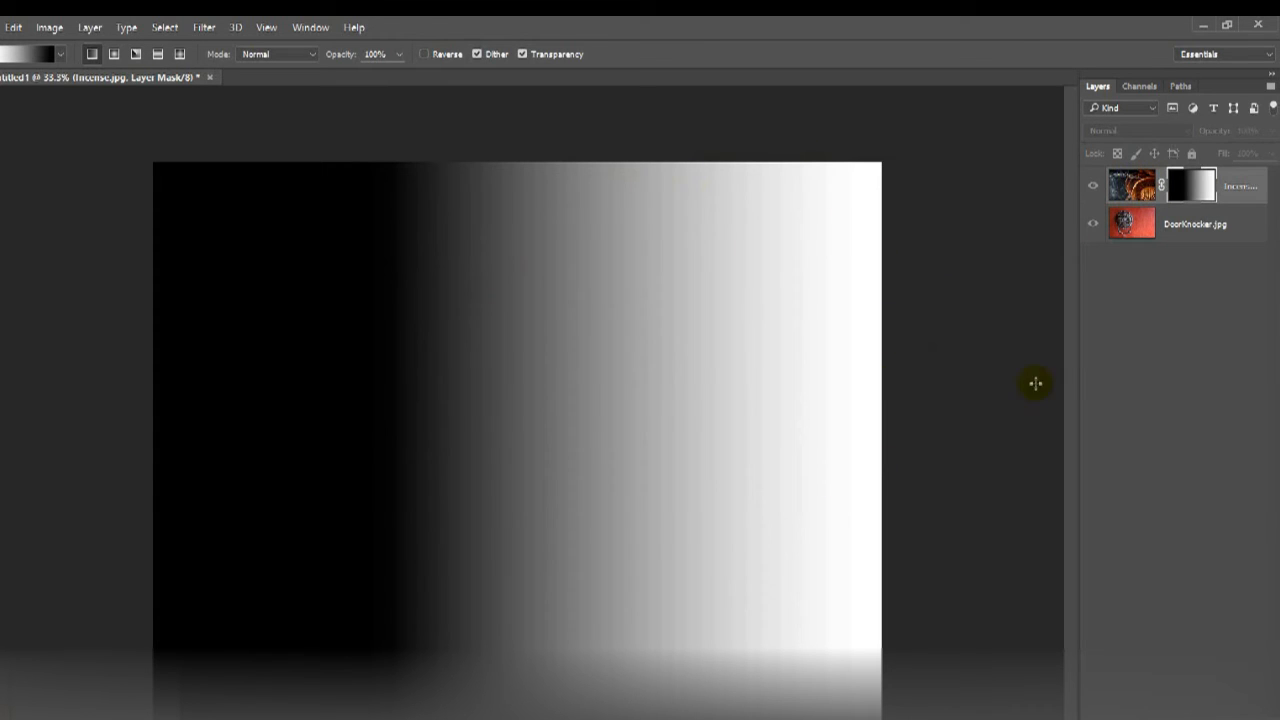
{"action": "left_click", "coordinate": [1092, 187]}
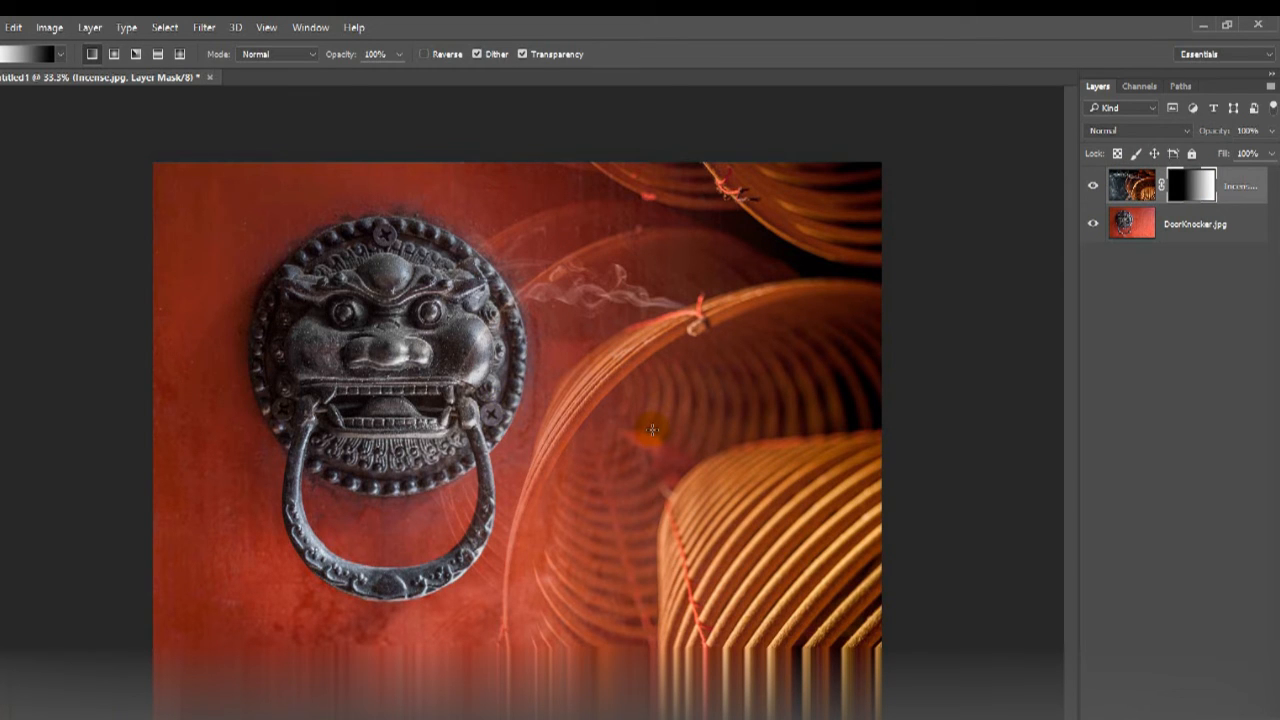
Display only the Incense.jpg layer mask and draw a small radial gradient left of its center
{"action": "left_click", "coordinate": [113, 56]}
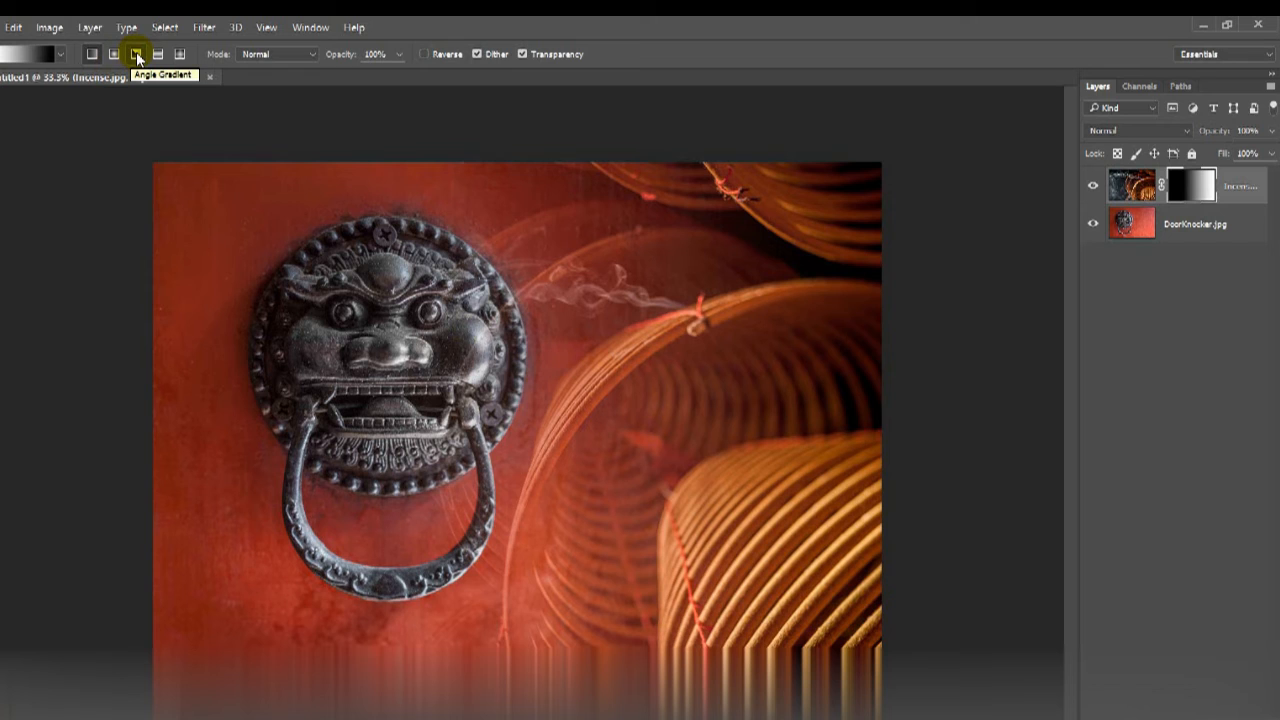
{"action": "left_click", "coordinate": [136, 55]}
{"action": "left_click", "coordinate": [1188, 197], "text": "alt"}
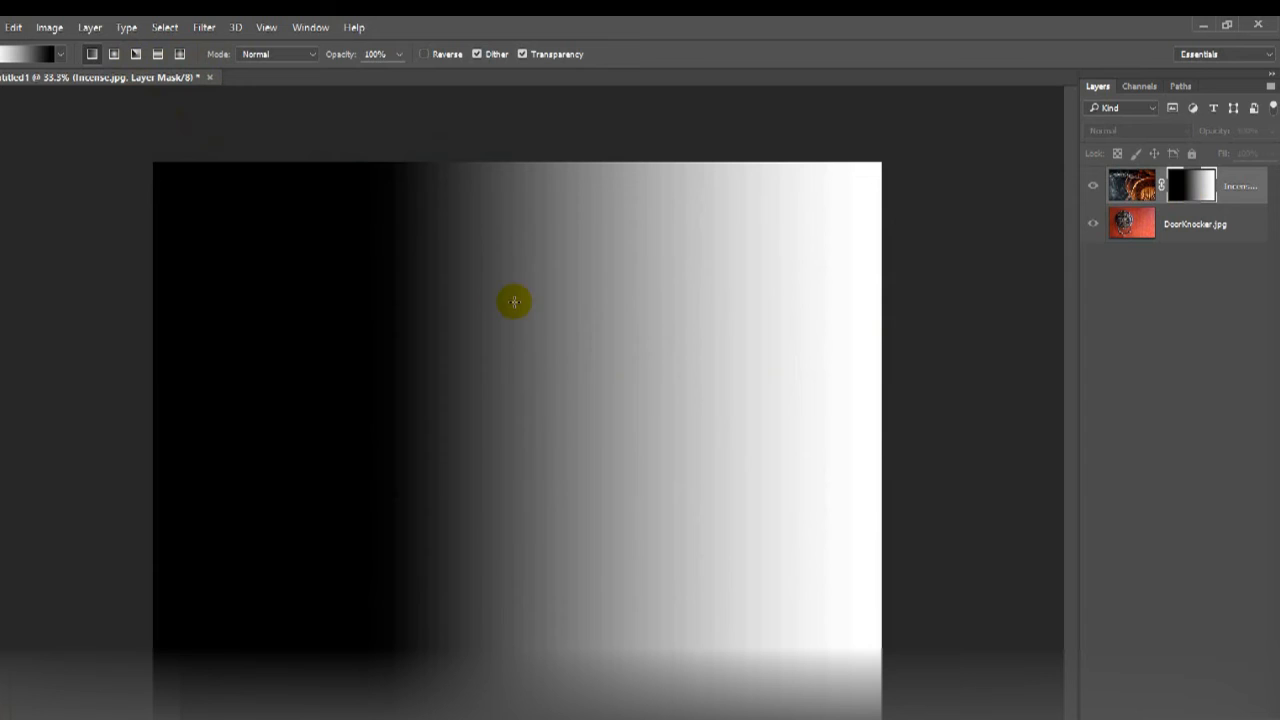
{"action": "left_click", "coordinate": [118, 57]}
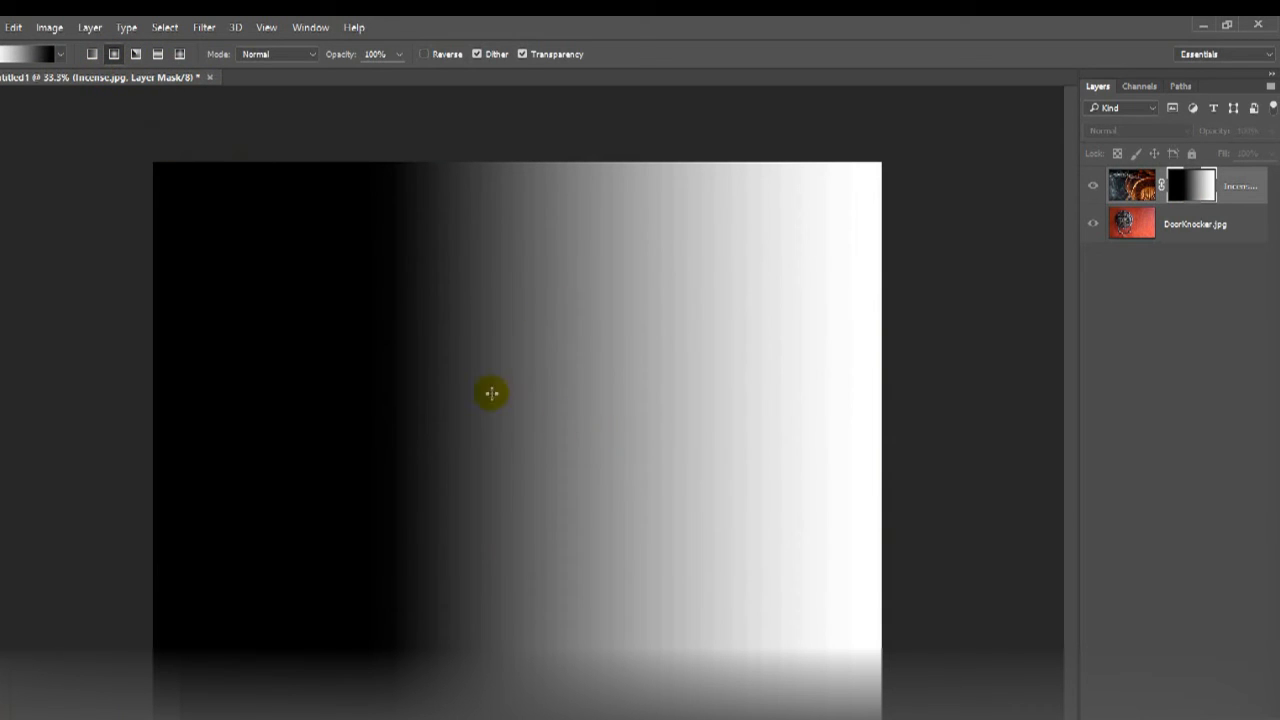
{"action": "left_click_drag", "start_coordinate": [479, 387], "coordinate": [596, 471]}
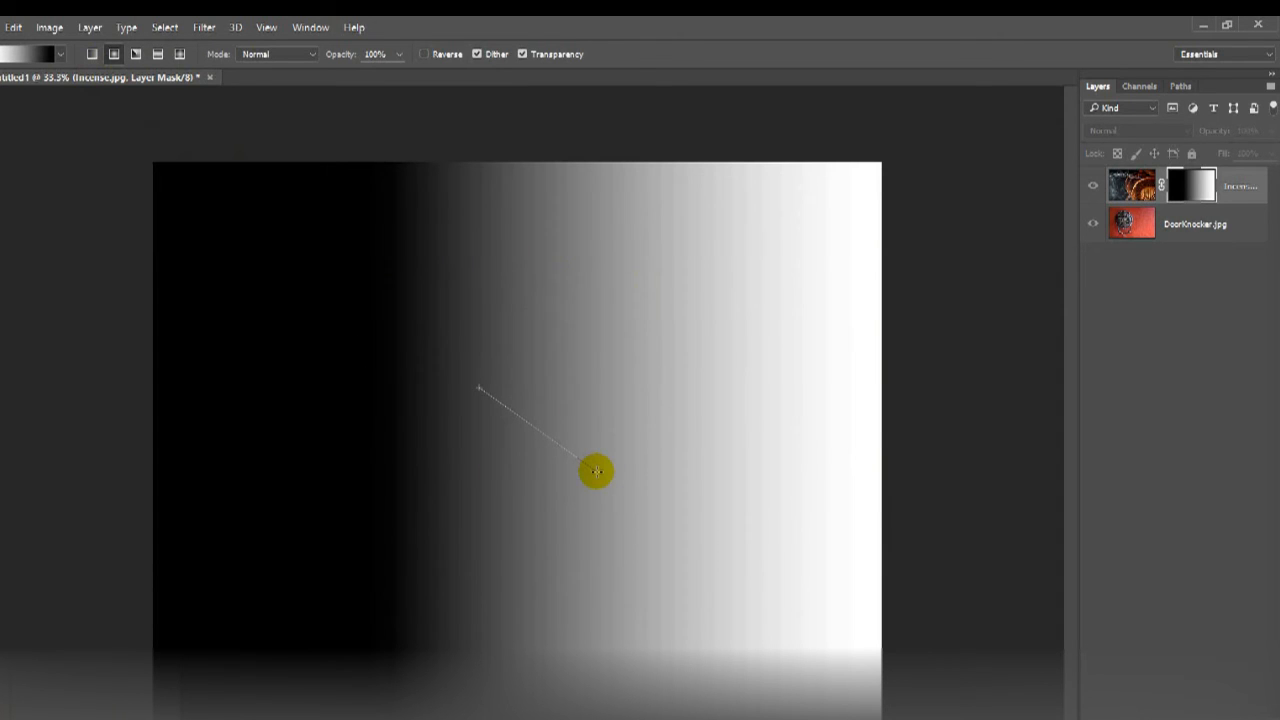
{"action": "left_click_drag", "start_coordinate": [596, 471], "coordinate": [571, 447]}
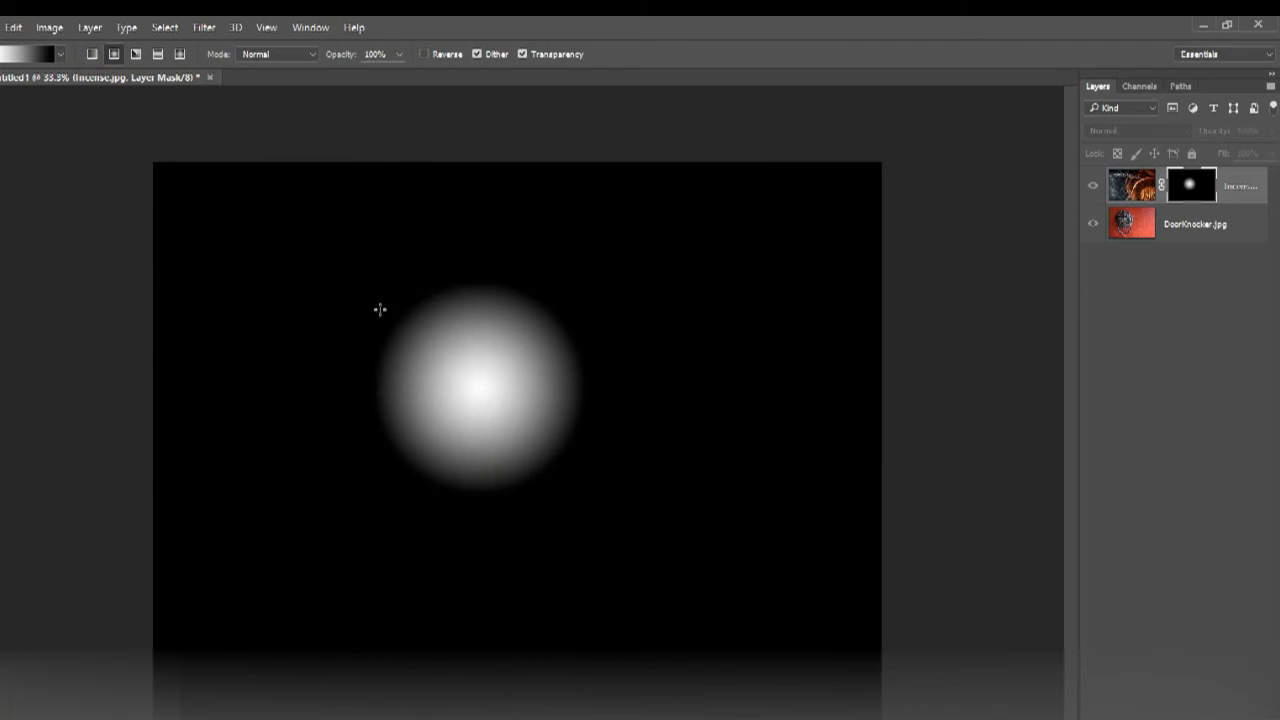
Redraw the mask as a large radial gradient from the upper-left area toward the lower center, and return to the composite image
{"action": "left_click_drag", "start_coordinate": [480, 350], "coordinate": [480, 350]}
{"action": "mouse_move", "coordinate": [337, 249]}
{"action": "left_mouse_down"}
{"action": "mouse_move", "coordinate": [545, 448]}
{"action": "mouse_move", "coordinate": [583, 520]}
{"action": "mouse_move", "coordinate": [646, 569]}
{"action": "left_mouse_up"}
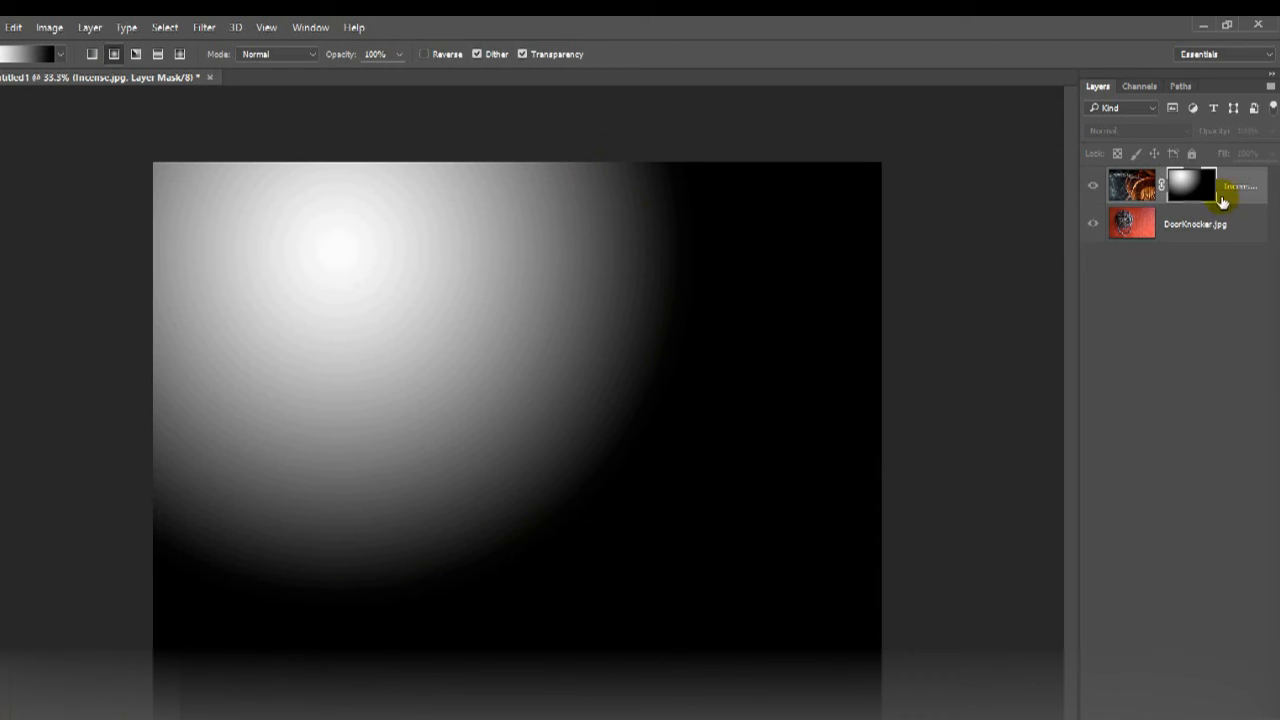
{"action": "left_click", "coordinate": [1094, 189]}
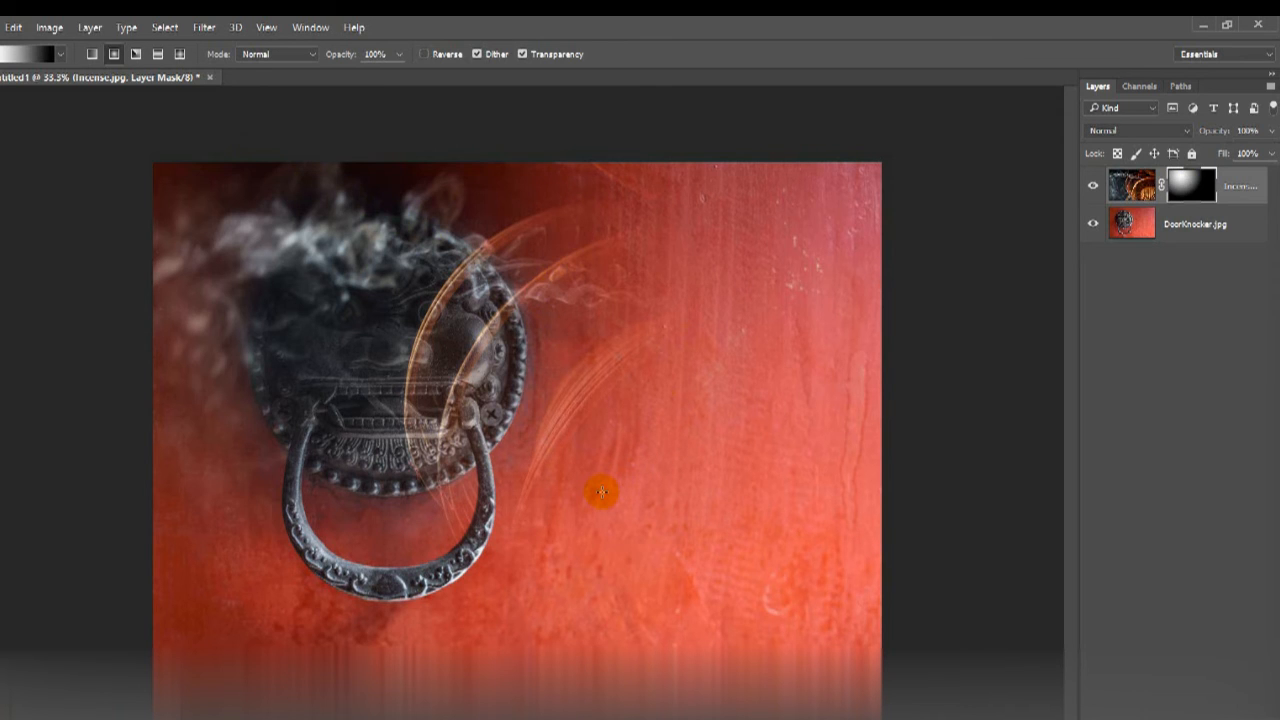
Replace the mask with an angle gradient drawn diagonally from the knocker's right side toward the image's lower-right corner
{"action": "left_click", "coordinate": [140, 55]}
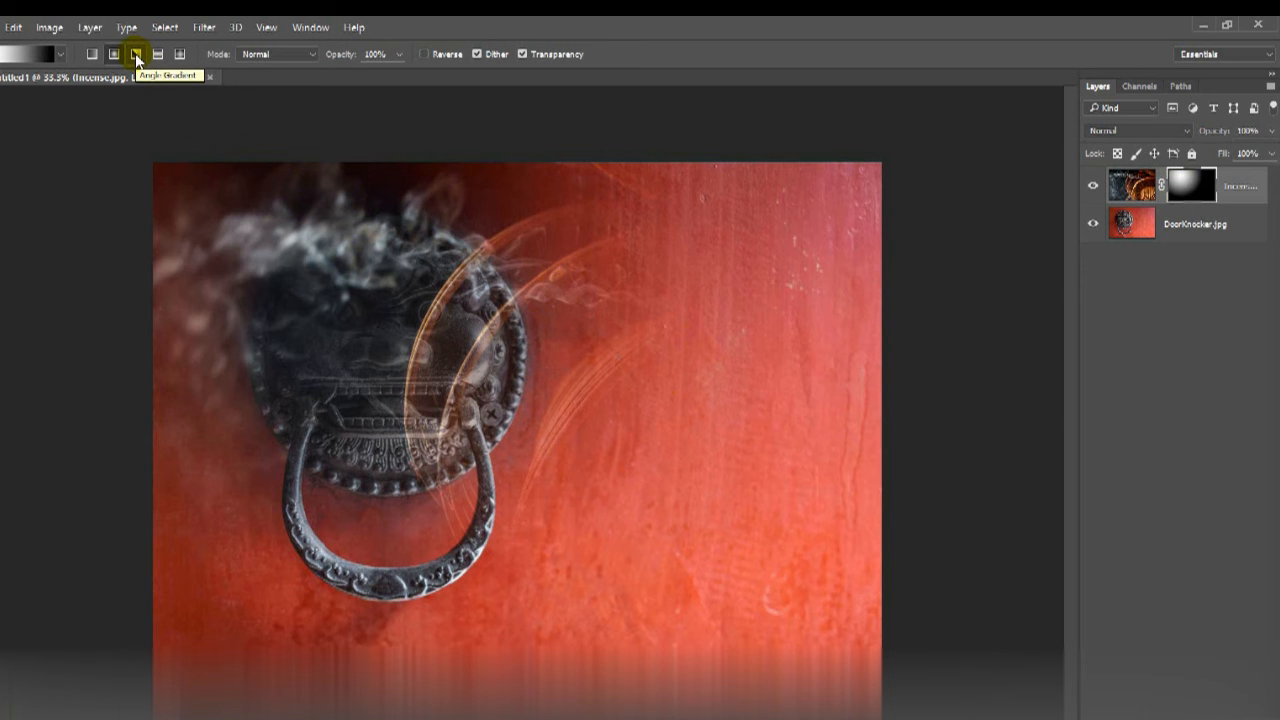
{"action": "left_click_drag", "start_coordinate": [495, 390], "coordinate": [755, 618]}
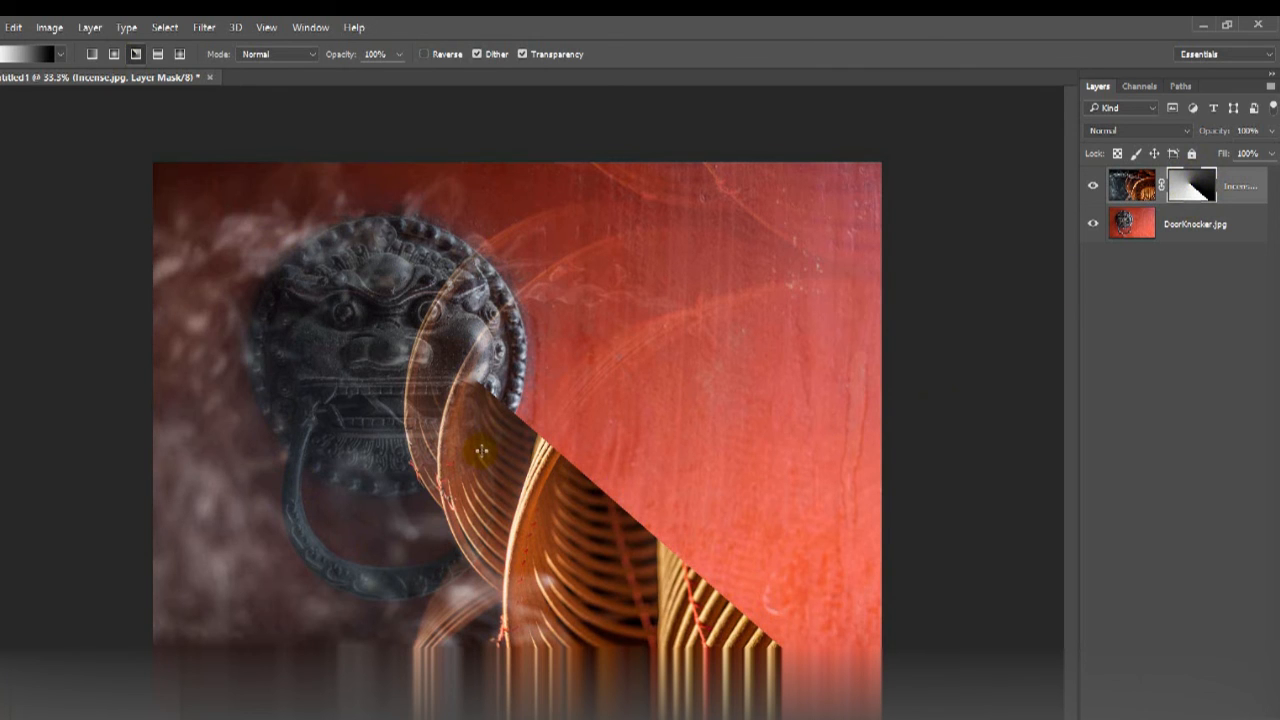
Replace the mask with a reflected gradient drawn from the image's upper edge down past its center
{"action": "left_click", "coordinate": [157, 55]}
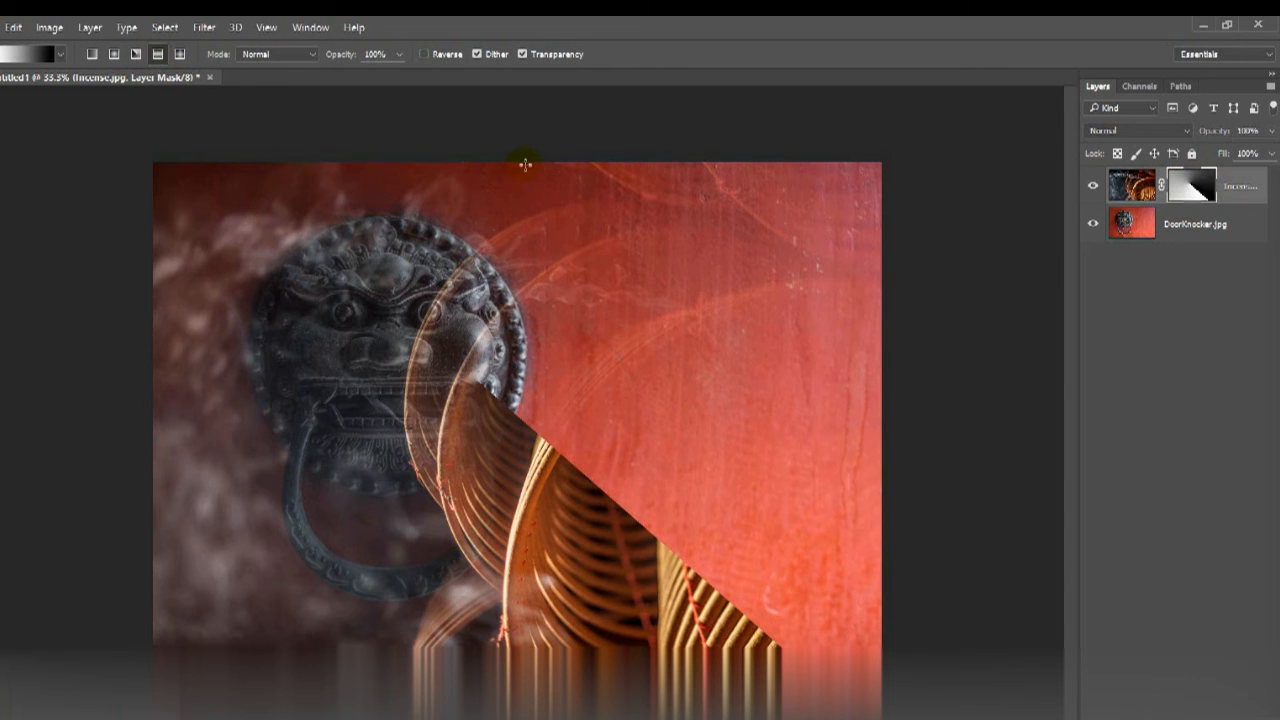
{"action": "left_click_drag", "start_coordinate": [525, 162], "coordinate": [667, 461]}
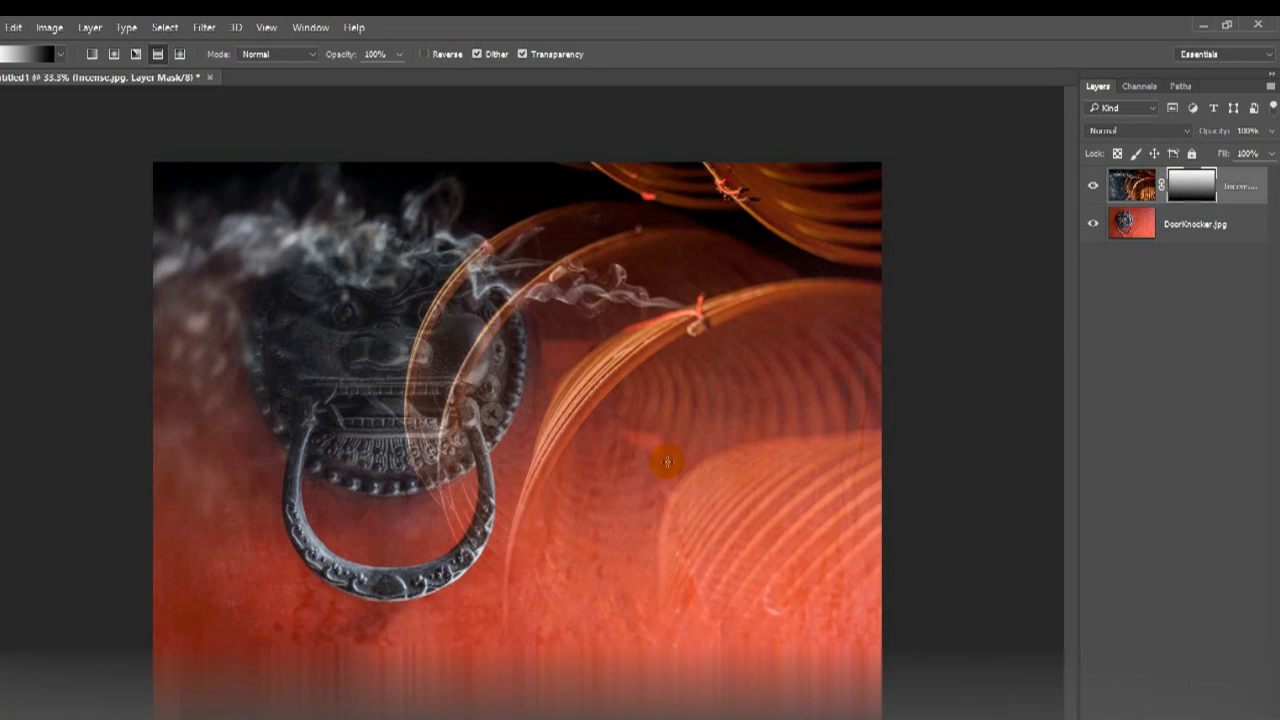
{"action": "left_click", "coordinate": [1190, 186]}
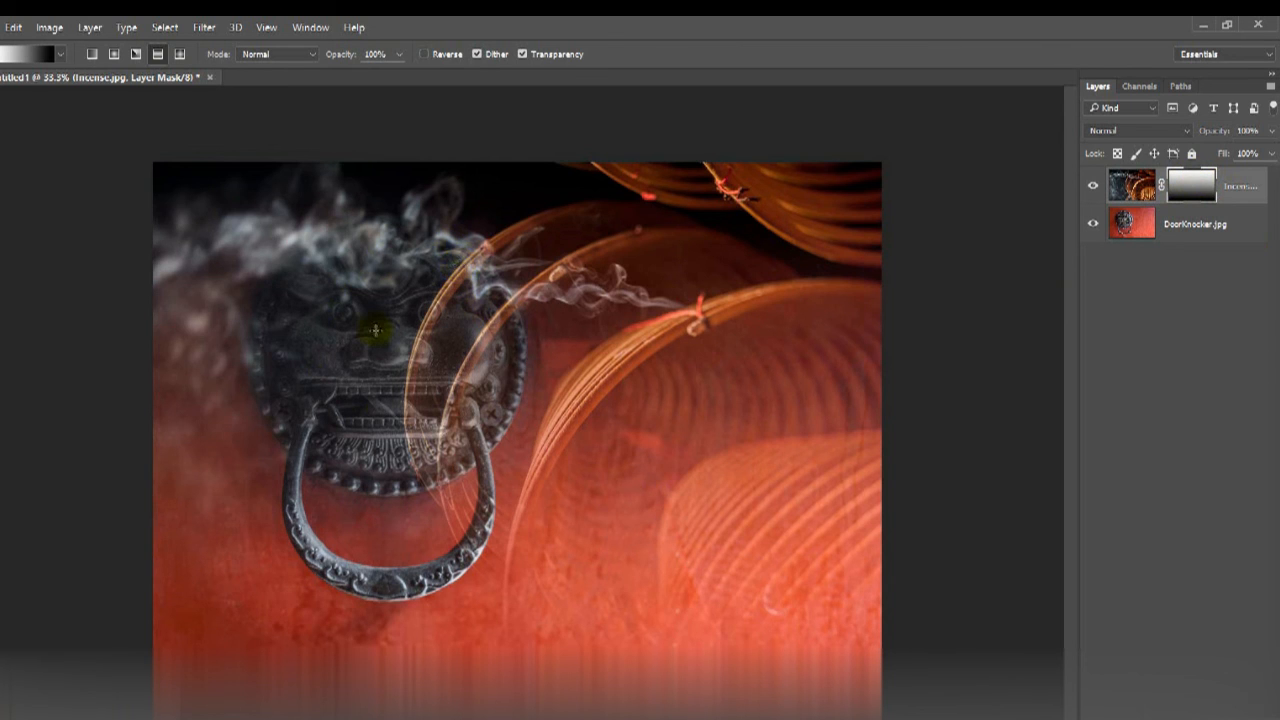
Draw a diamond gradient on the mask from the knocker's right side toward the lower right, and replace it with a linear gradient from the image's right edge to the knocker
{"action": "left_click", "coordinate": [180, 55]}
{"action": "left_click_drag", "start_coordinate": [474, 409], "coordinate": [780, 612]}
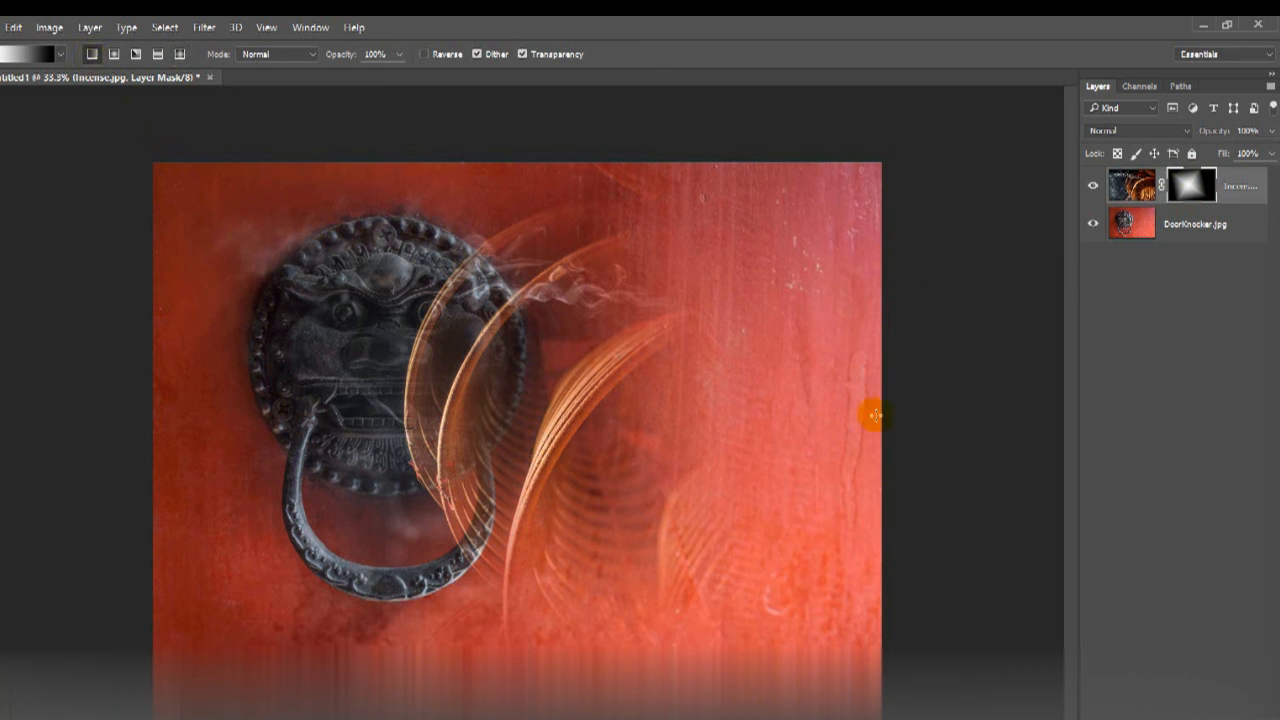
{"action": "left_click_drag", "start_coordinate": [875, 437], "coordinate": [488, 430]}
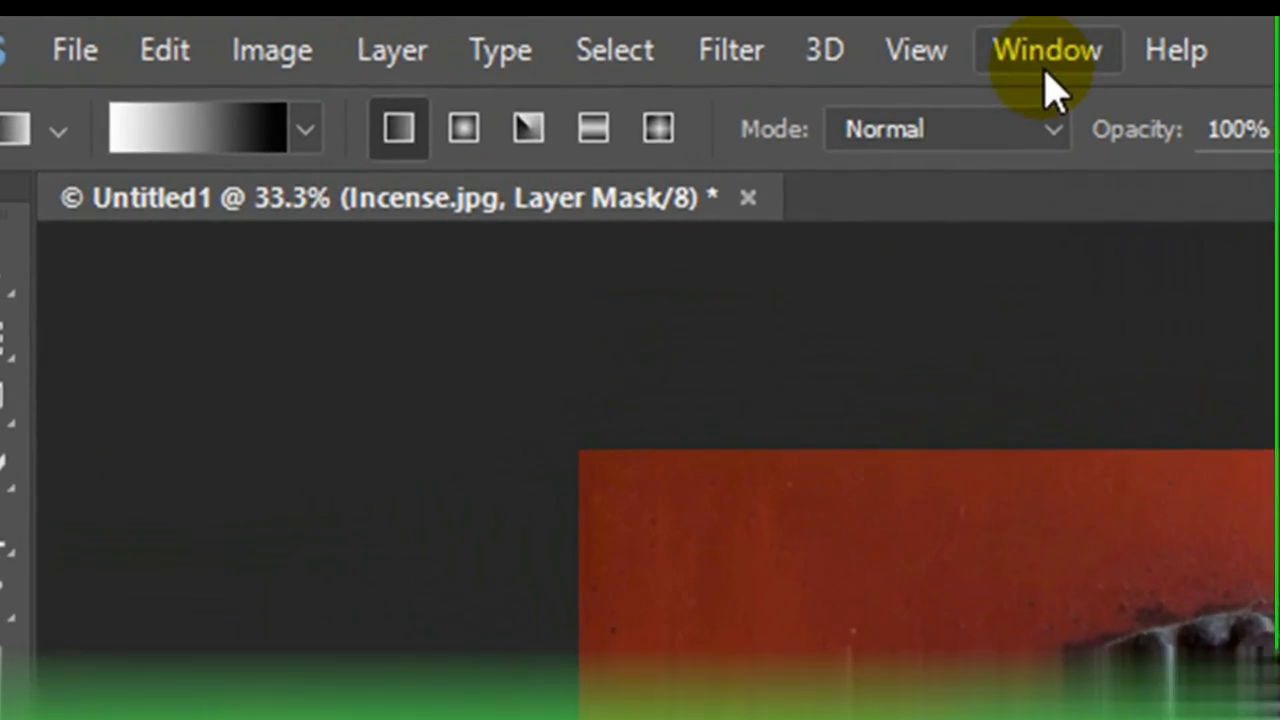
Show the mask's properties, move them off the picture's center, invert the Incense.jpg layer mask, and close the properties
{"action": "left_click", "coordinate": [583, 36]}
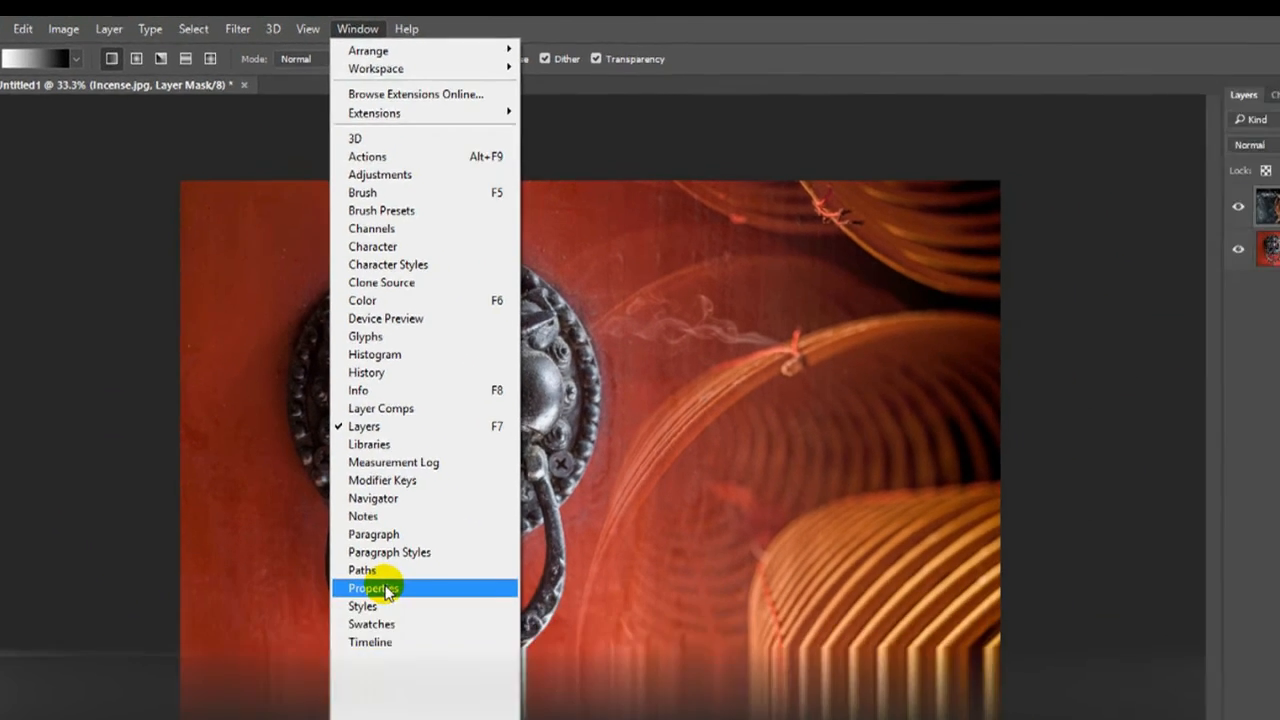
{"action": "left_click", "coordinate": [490, 703]}
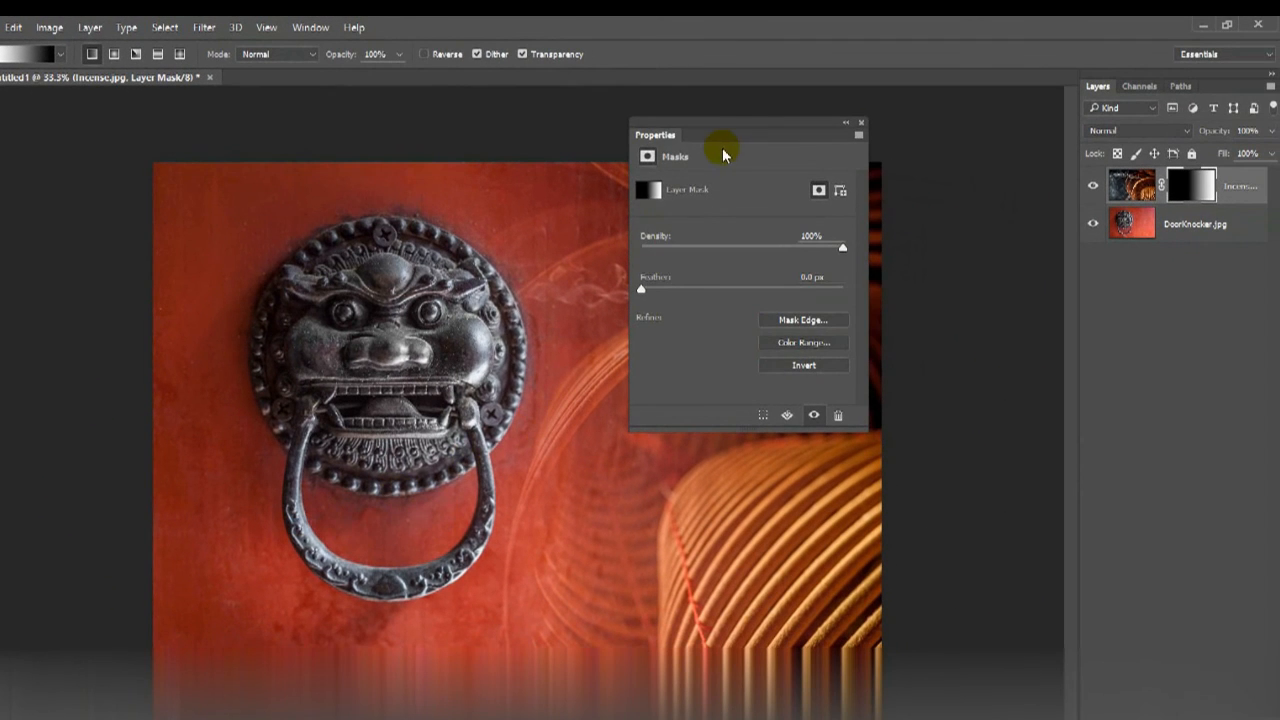
{"action": "left_click_drag", "start_coordinate": [729, 126], "coordinate": [854, 89]}
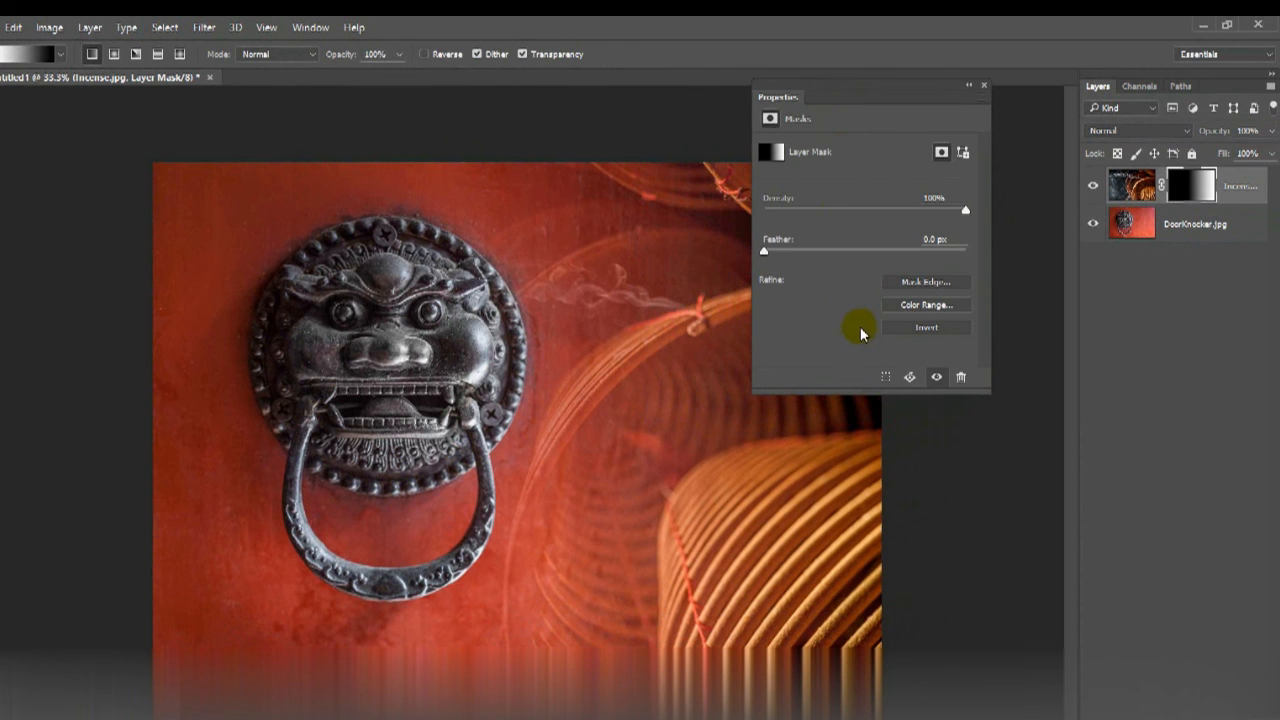
{"action": "left_click", "coordinate": [920, 330]}
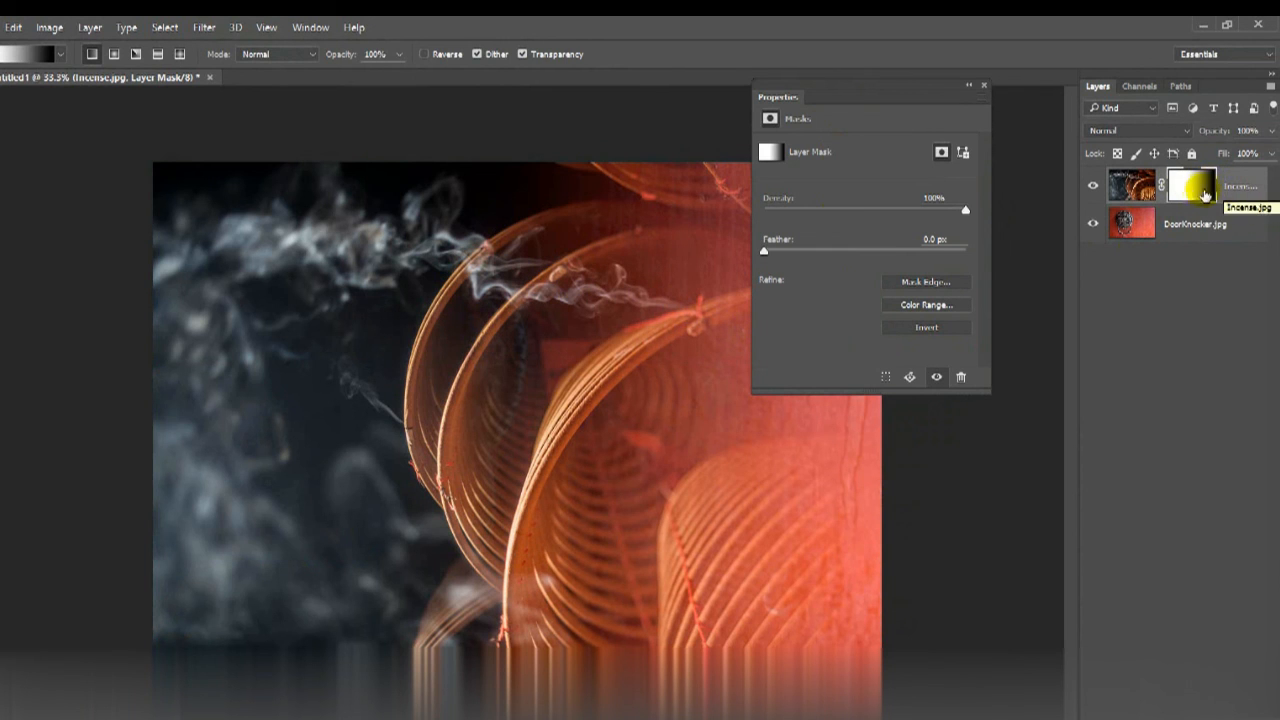
{"action": "left_click", "coordinate": [983, 87]}
{"action": "left_click_drag", "start_coordinate": [790, 243], "coordinate": [790, 244]}
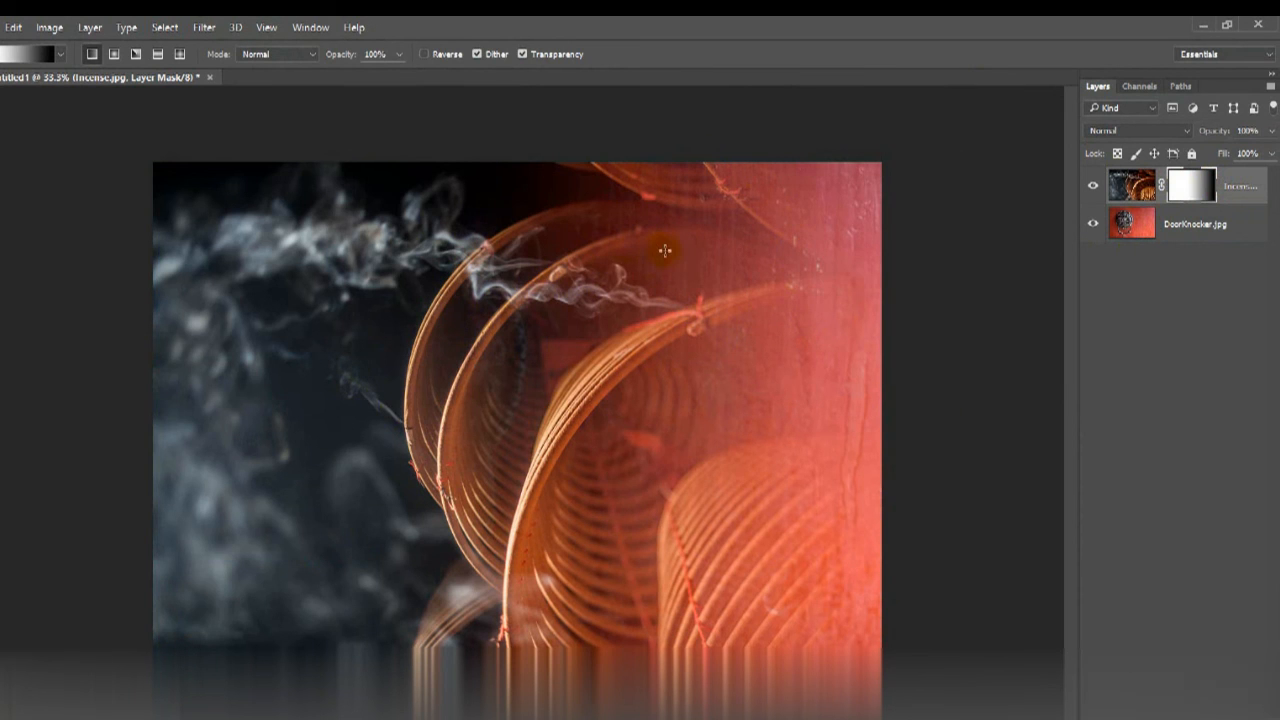